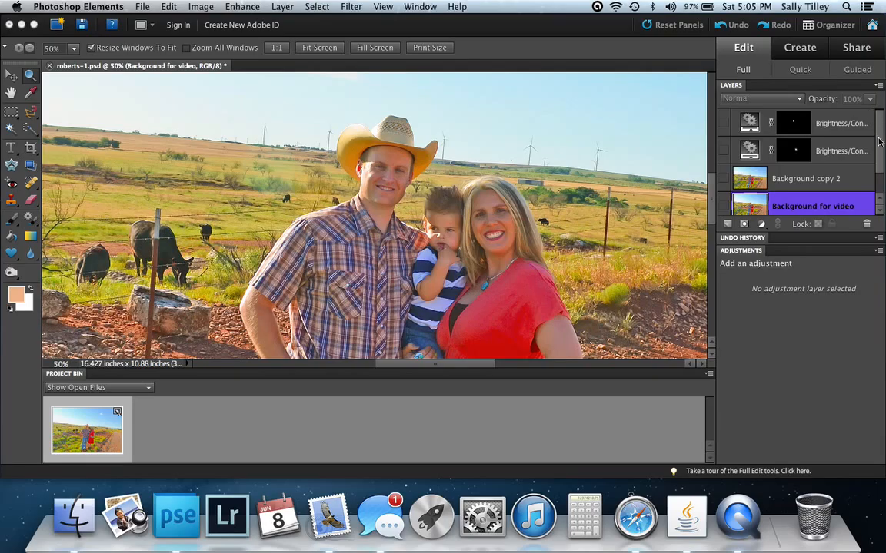
Examine the original photo as a whole and at 100% around the family's faces.
{"action": "left_click", "coordinate": [880, 204]}
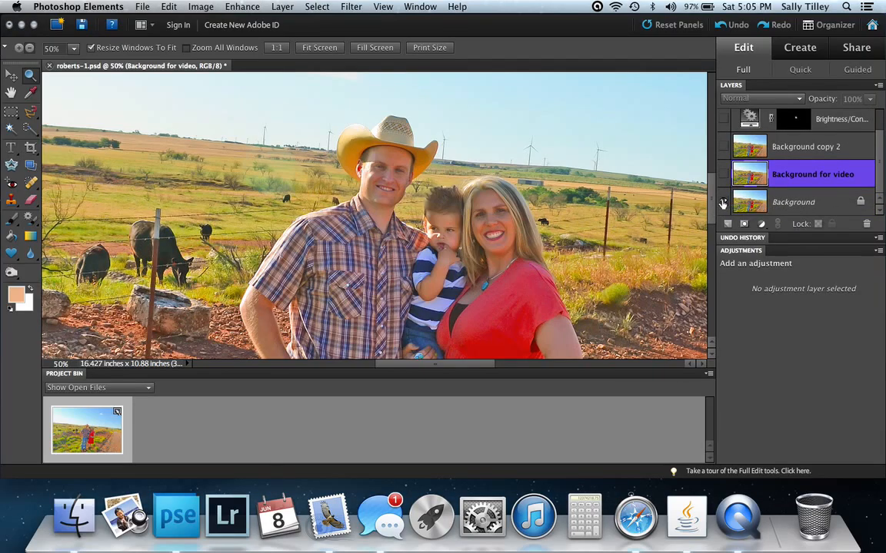
{"action": "left_click", "coordinate": [319, 47]}
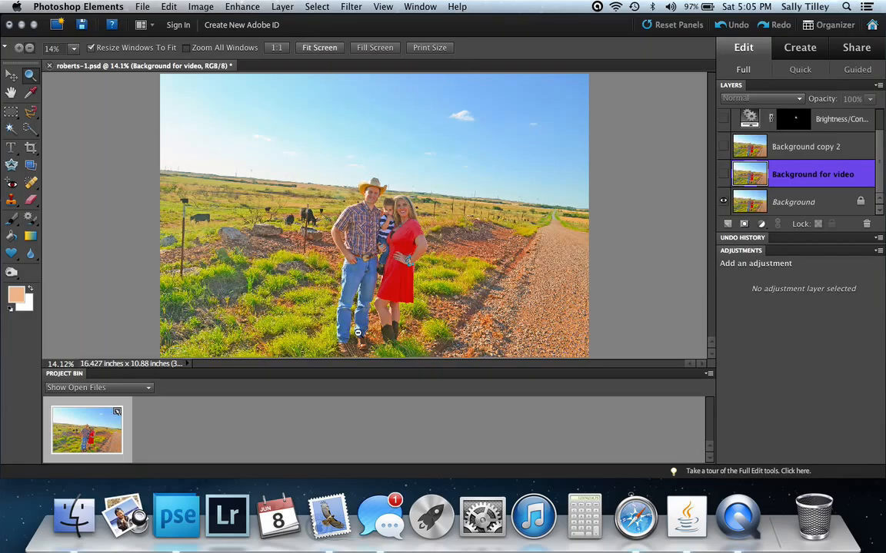
{"action": "left_click", "coordinate": [276, 47]}
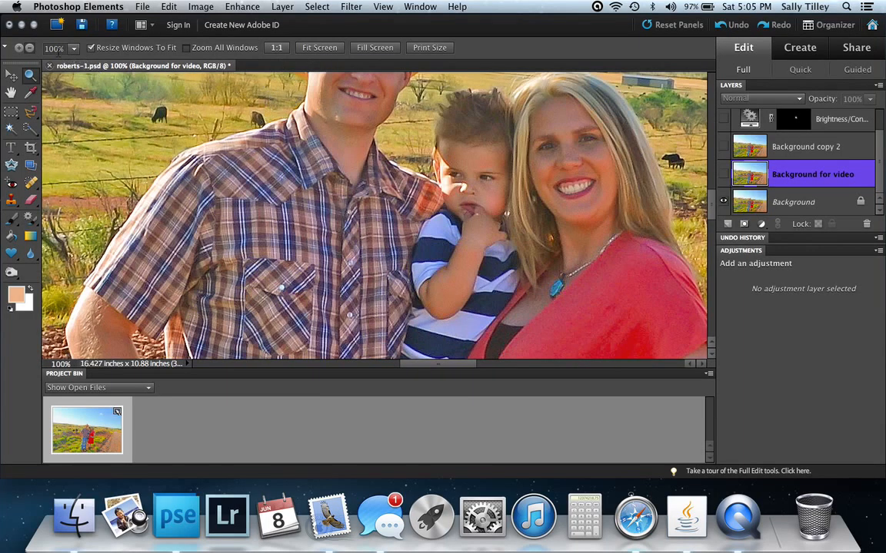
{"action": "scroll", "coordinate": [213, 160], "scroll_direction": "up", "scroll_amount": 5}
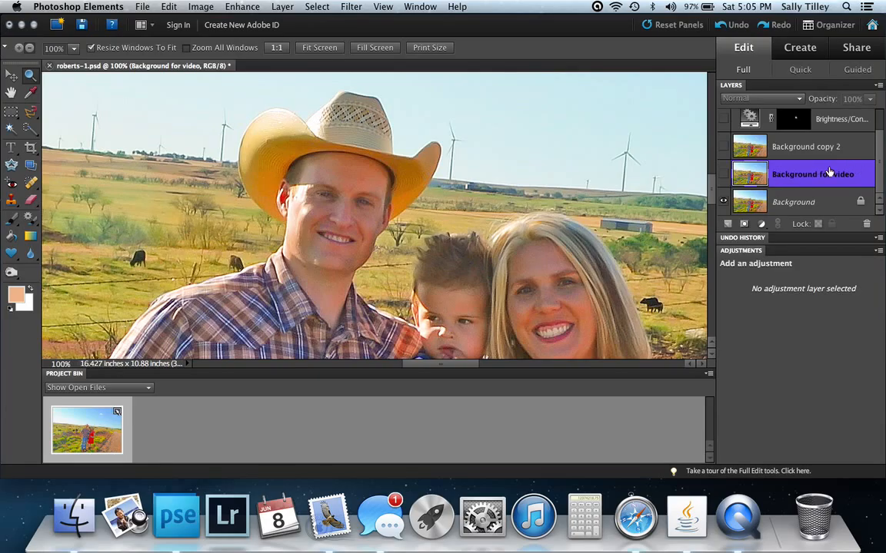
Compare the original with Background copy 2 and Background for video by showing and hiding each layer in turn.
{"action": "left_click", "coordinate": [722, 147]}
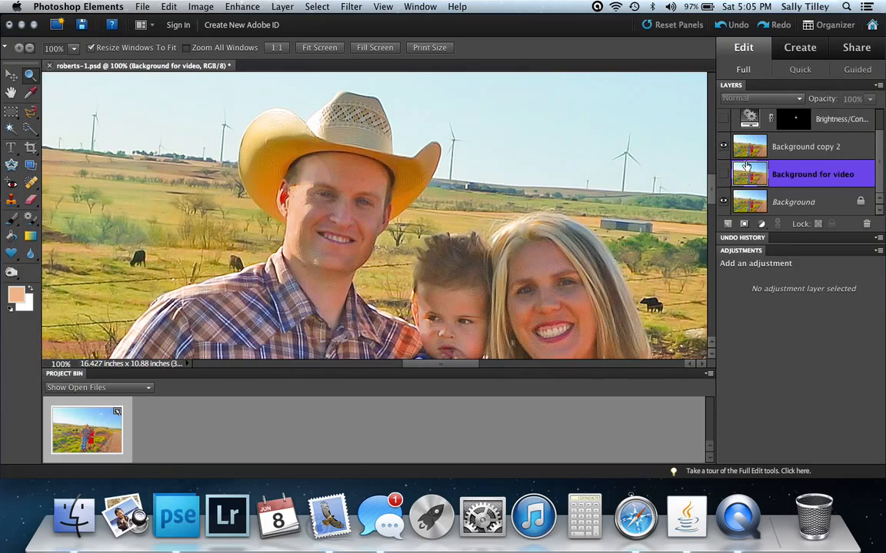
{"action": "left_click", "coordinate": [722, 146]}
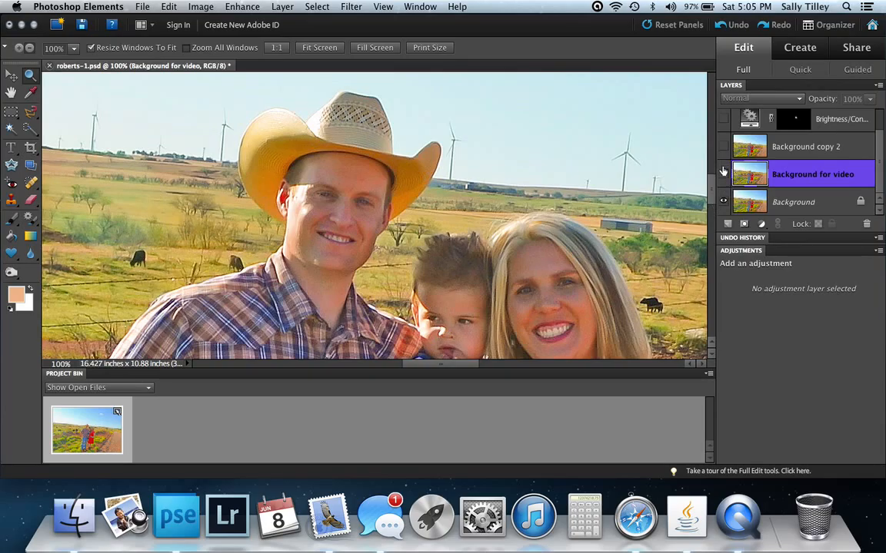
{"action": "left_click", "coordinate": [723, 175]}
{"action": "left_click", "coordinate": [723, 174]}
Show Background copy 2 and both Brightness/Contrast layers to review the retouched version of the photo.
{"action": "left_click", "coordinate": [723, 147]}
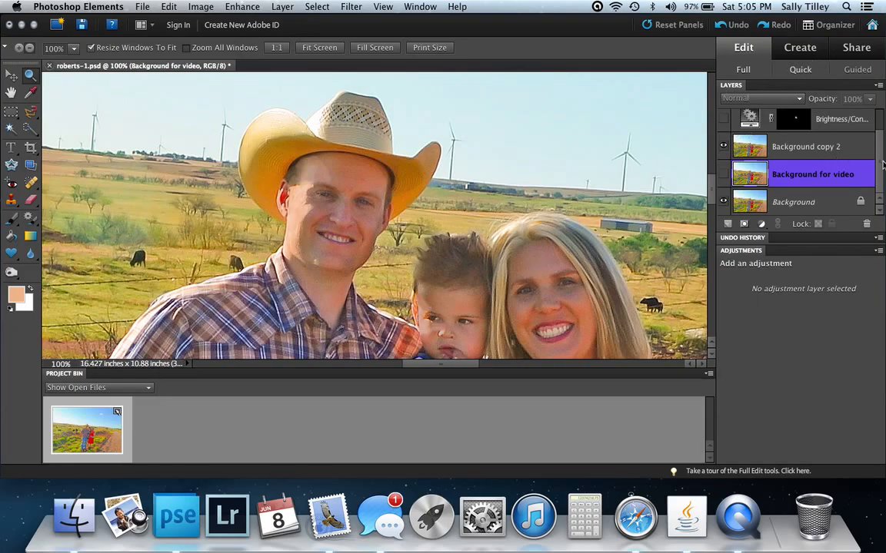
{"action": "scroll", "coordinate": [883, 164], "scroll_direction": "up", "scroll_amount": 1}
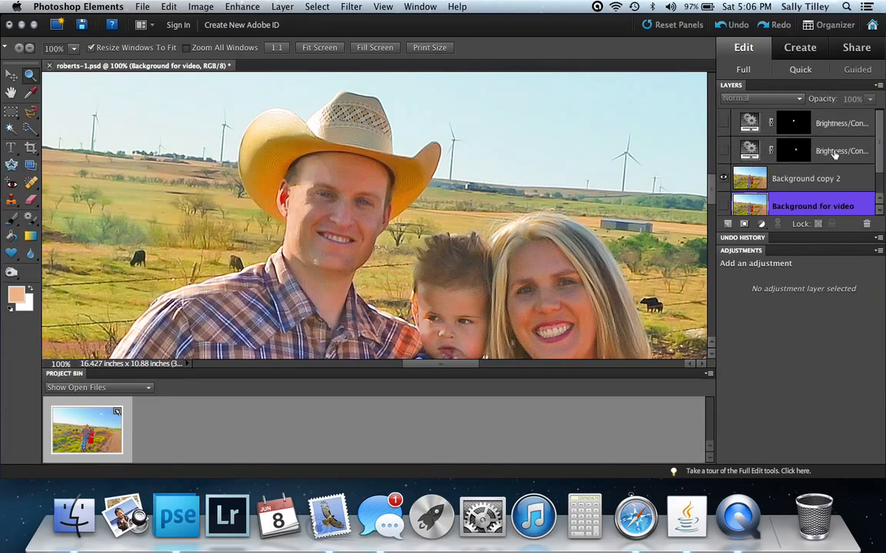
{"action": "left_click", "coordinate": [723, 152]}
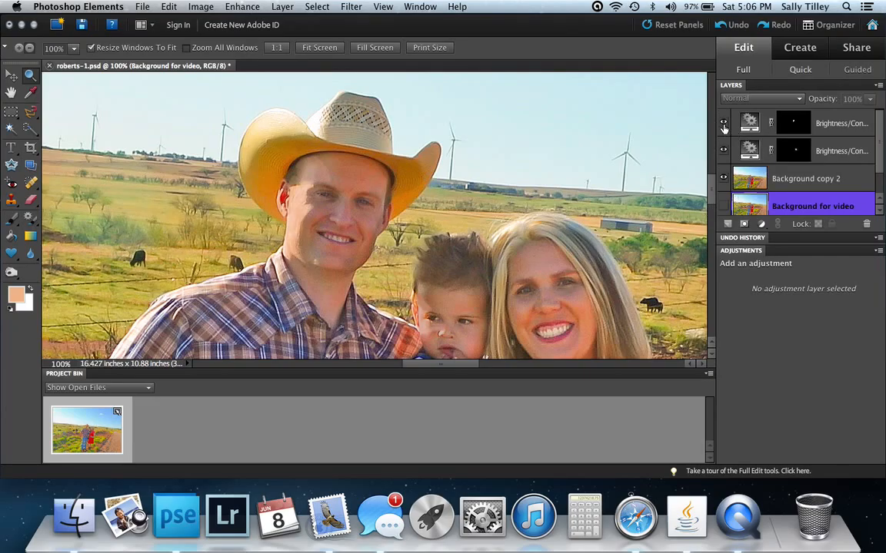
{"action": "left_click", "coordinate": [723, 124]}
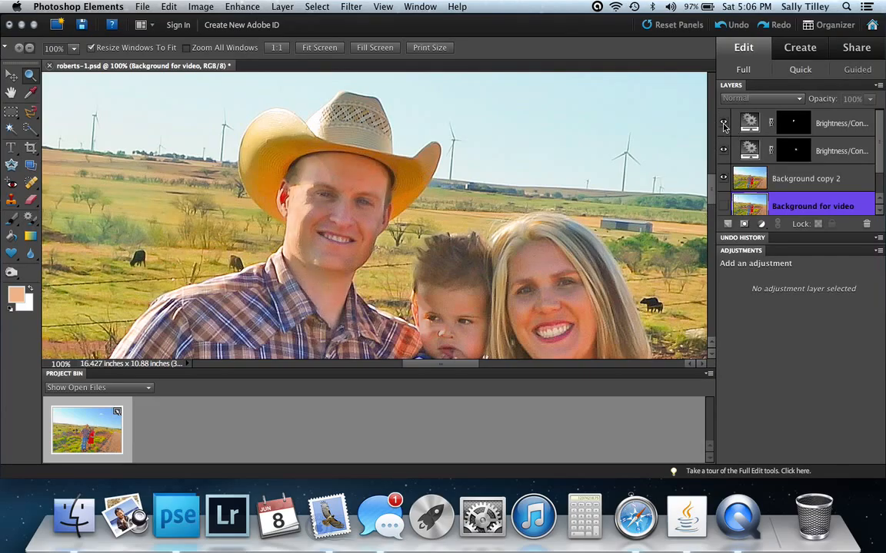
Try a Photo Filter adjustment layer above Background for video, using Warming Filter (85) at 13% density.
{"action": "left_click", "coordinate": [762, 224]}
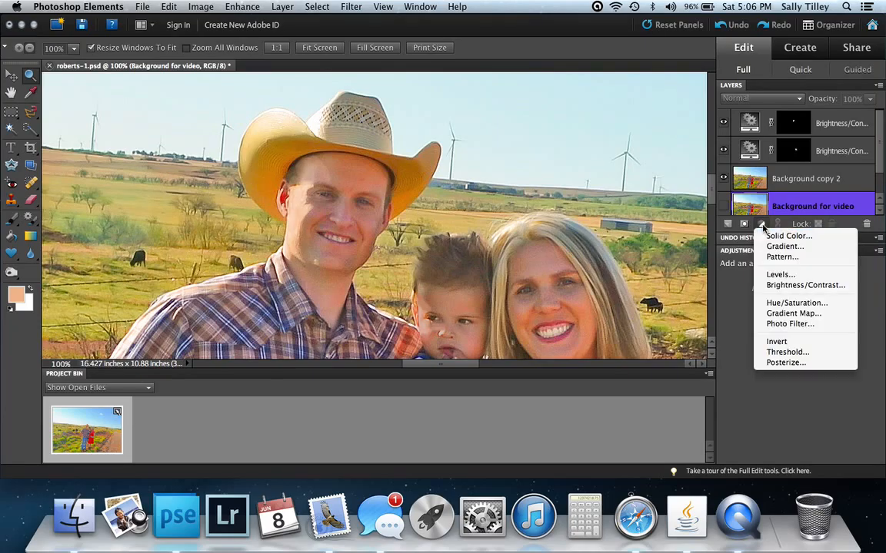
{"action": "left_click", "coordinate": [777, 326]}
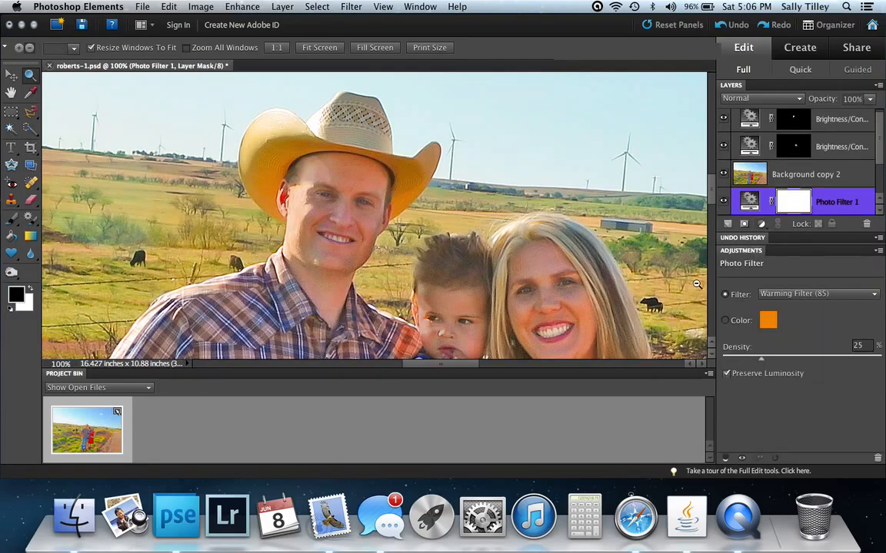
{"action": "scroll", "coordinate": [692, 283], "scroll_direction": "down", "scroll_amount": 5}
{"action": "scroll", "coordinate": [692, 282], "scroll_direction": "right", "scroll_amount": 2}
{"action": "scroll", "coordinate": [663, 275], "scroll_direction": "up", "scroll_amount": 3}
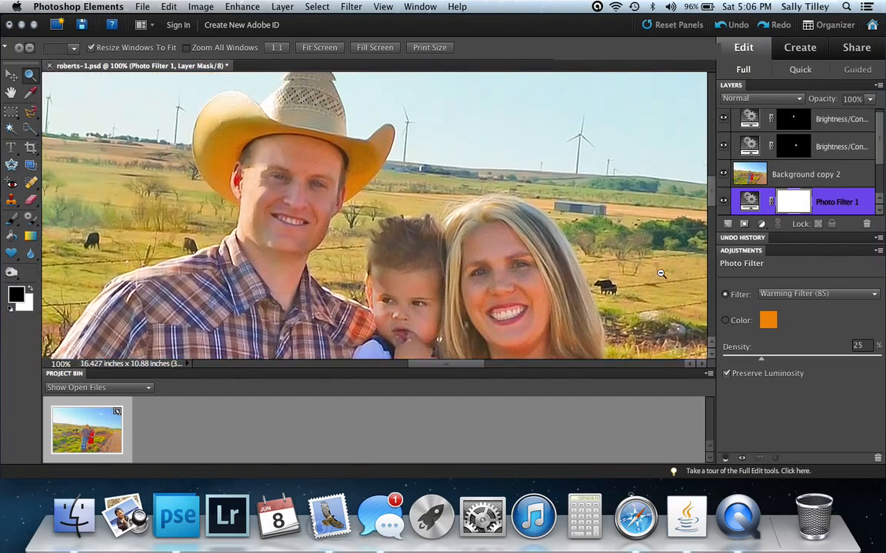
{"action": "scroll", "coordinate": [660, 274], "scroll_direction": "up", "scroll_amount": 3}
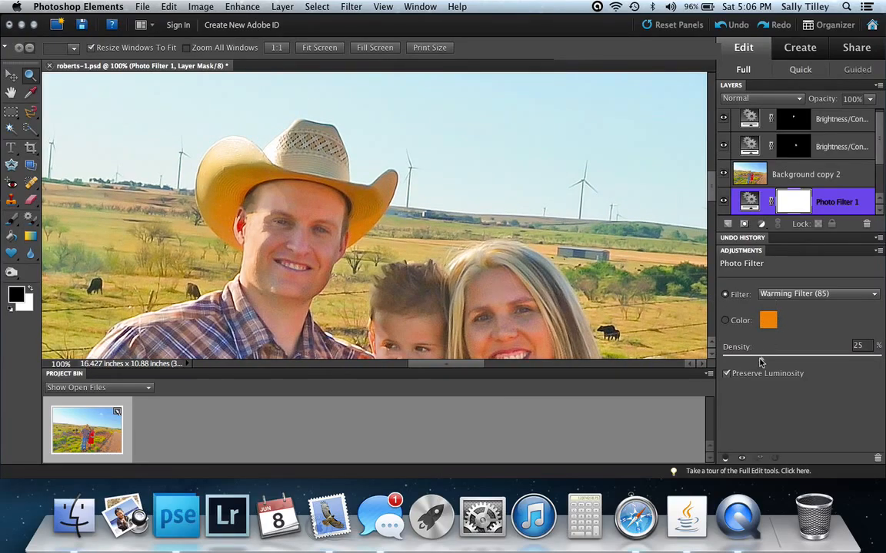
{"action": "left_click_drag", "start_coordinate": [761, 359], "coordinate": [743, 369]}
Delete the Photo Filter 1 adjustment layer.
{"action": "right_click", "coordinate": [826, 206]}
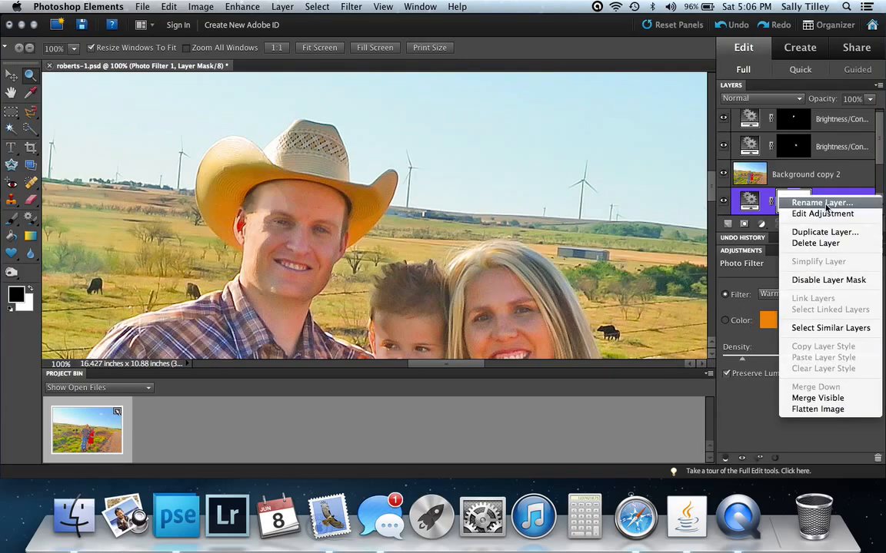
{"action": "left_click", "coordinate": [826, 248]}
{"action": "left_click", "coordinate": [502, 169]}
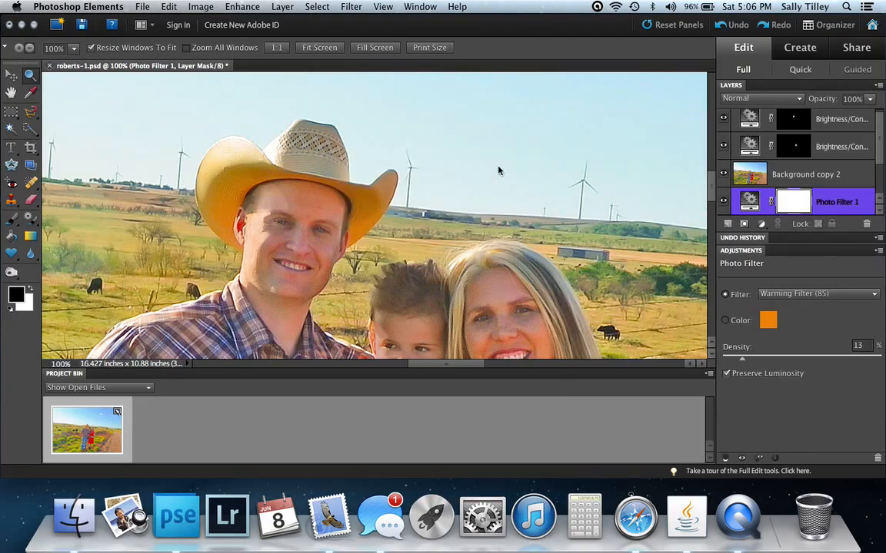
Hide both Brightness/Contrast layers and the Background copy 2 layer.
{"action": "left_click_drag", "start_coordinate": [882, 153], "coordinate": [871, 104]}
{"action": "left_click", "coordinate": [723, 121]}
{"action": "left_click", "coordinate": [722, 149]}
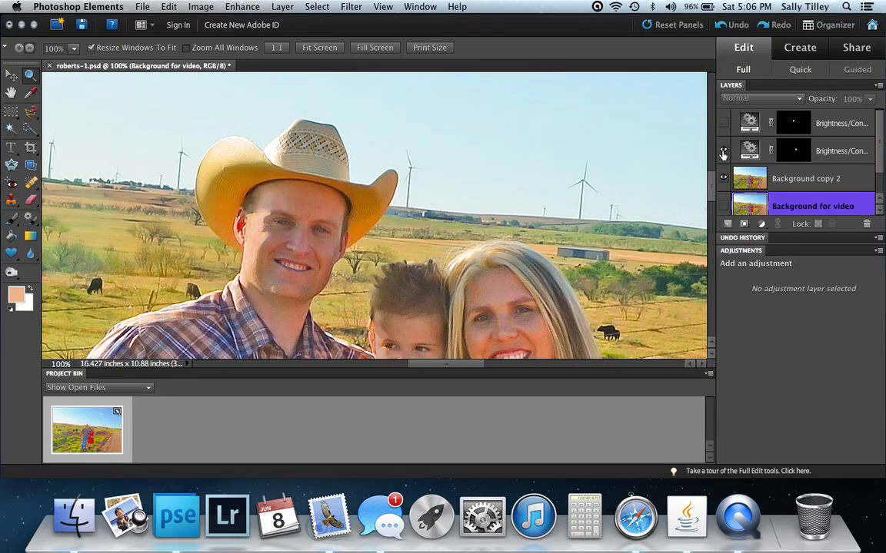
{"action": "left_click", "coordinate": [723, 176]}
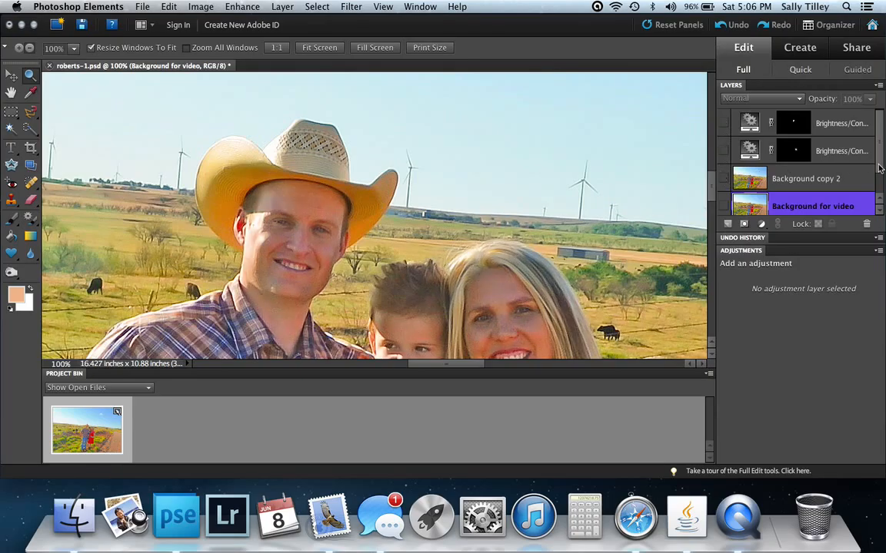
Select the Background for video layer as the working layer and make it visible.
{"action": "left_click_drag", "start_coordinate": [880, 168], "coordinate": [878, 218]}
{"action": "left_click", "coordinate": [794, 205]}
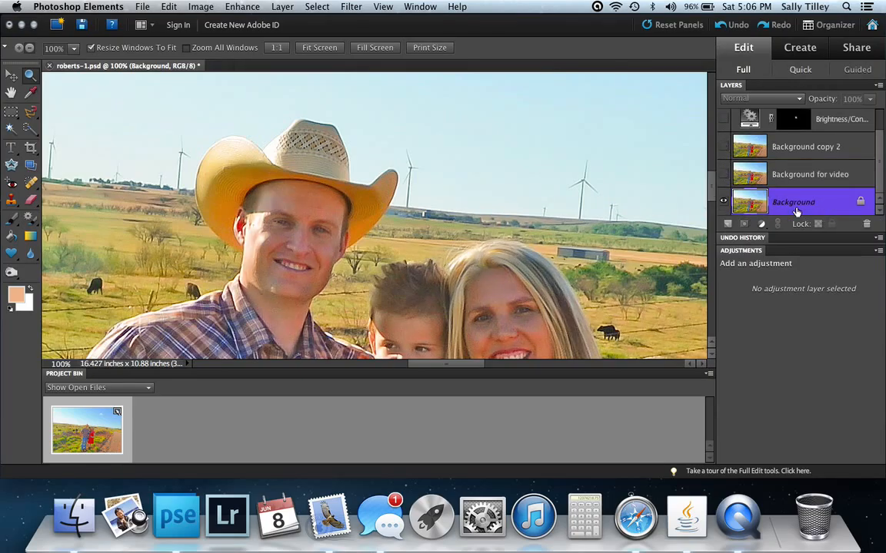
{"action": "left_click", "coordinate": [771, 174]}
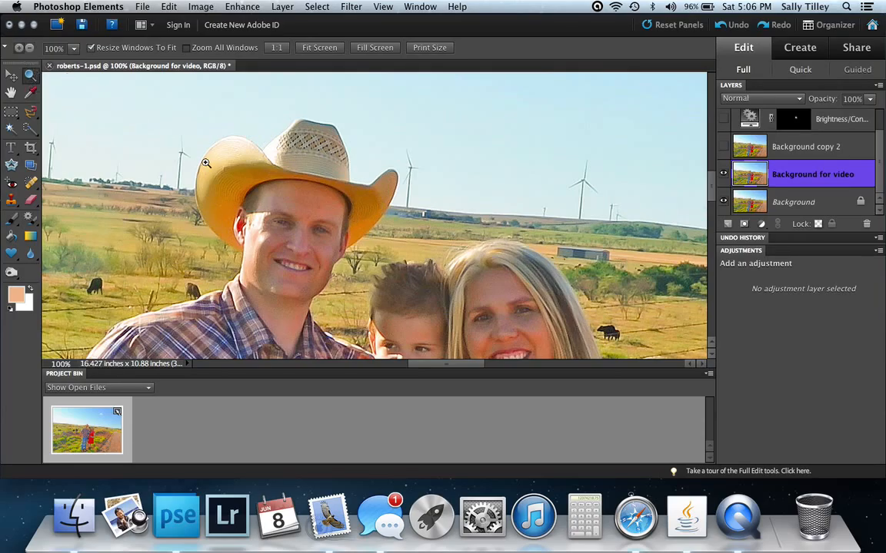
Set the Brush tool to Darken mode for retouching the man's face.
{"action": "left_click_drag", "start_coordinate": [206, 179], "coordinate": [274, 285]}
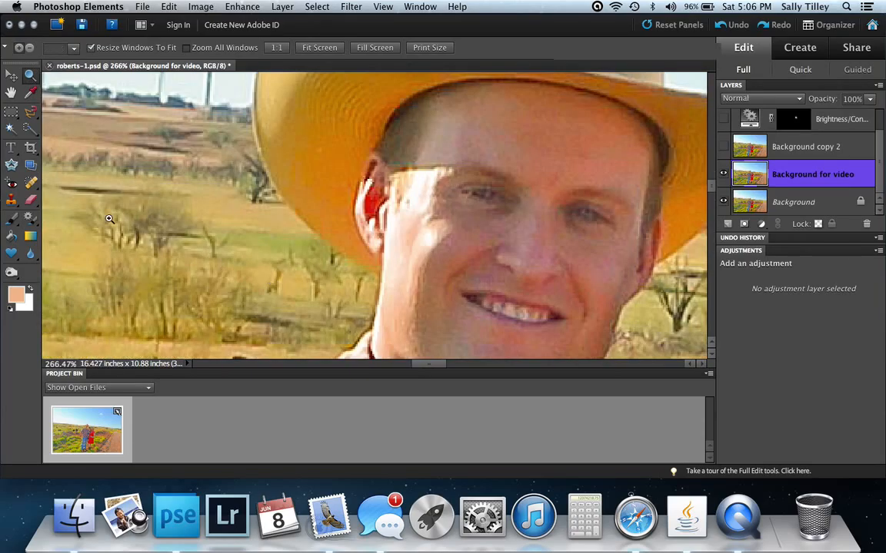
{"action": "scroll", "coordinate": [118, 209], "scroll_direction": "down", "scroll_amount": 3}
{"action": "scroll", "coordinate": [124, 210], "scroll_direction": "down", "scroll_amount": 2}
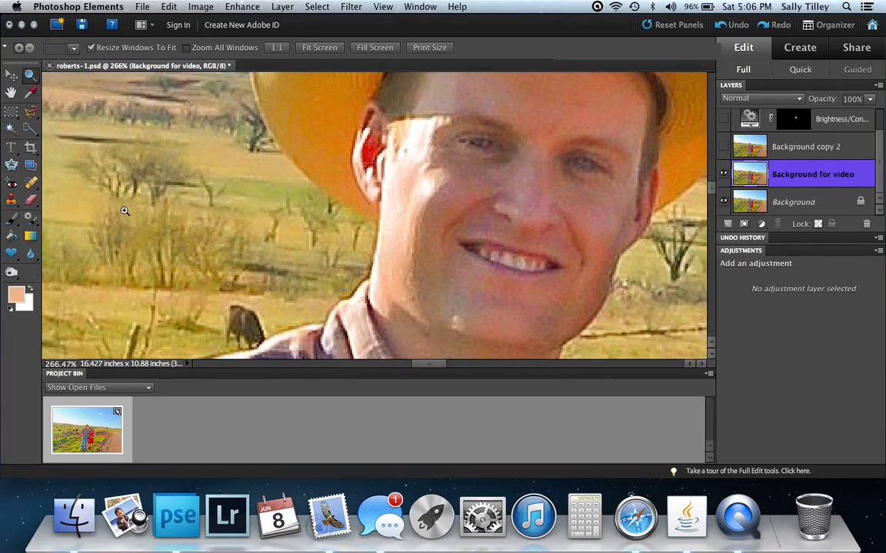
{"action": "left_click", "coordinate": [11, 217]}
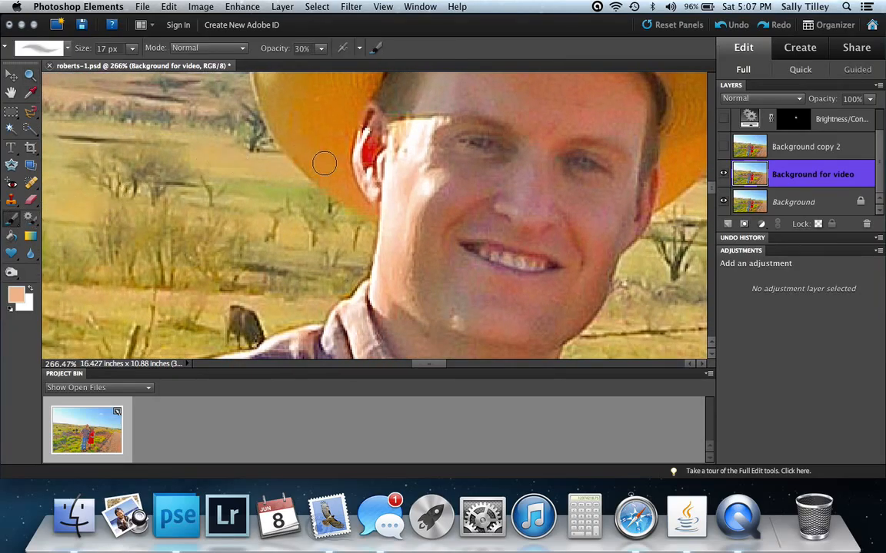
{"action": "left_click", "coordinate": [206, 48]}
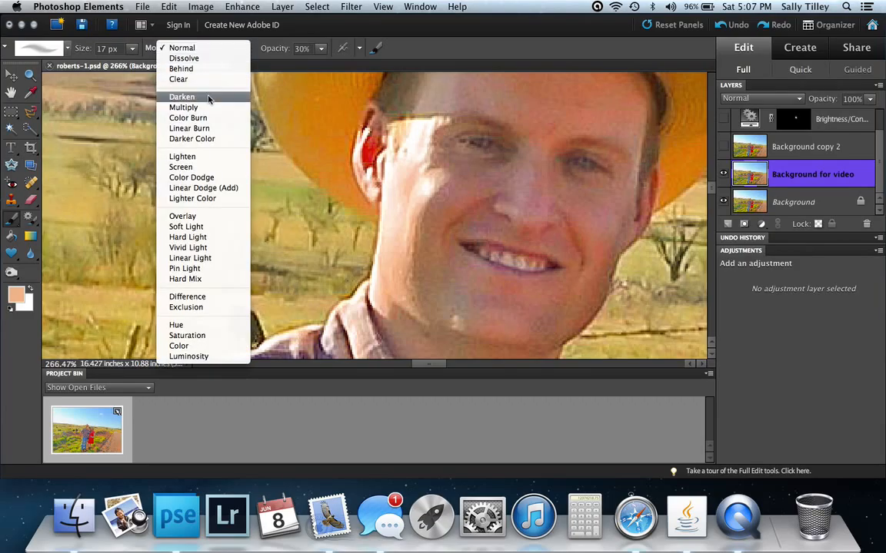
{"action": "left_click", "coordinate": [207, 97]}
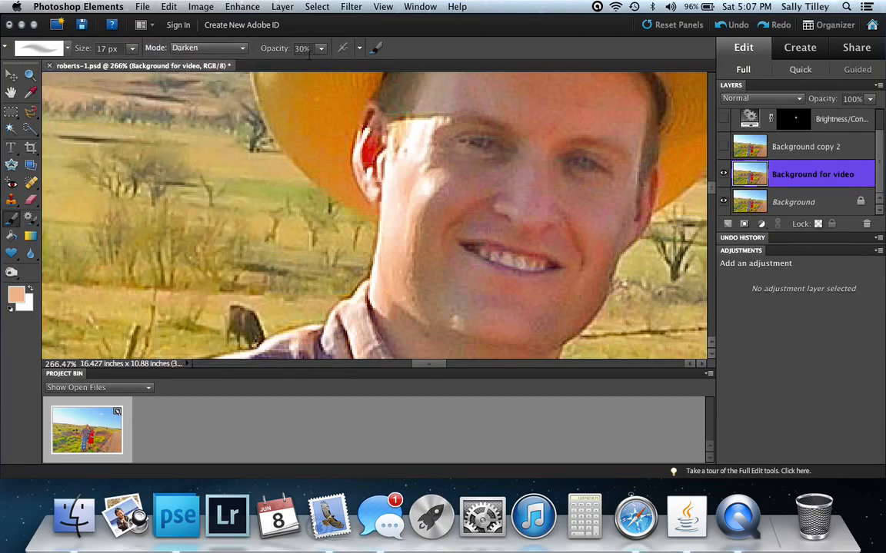
Sample skin tones from the man's face, settling on a light peach tone from his sunlit cheek and jaw.
{"action": "left_click", "coordinate": [429, 284], "text": "alt"}
{"action": "left_click", "coordinate": [379, 178], "text": "alt"}
{"action": "left_click", "coordinate": [401, 85], "text": "alt"}
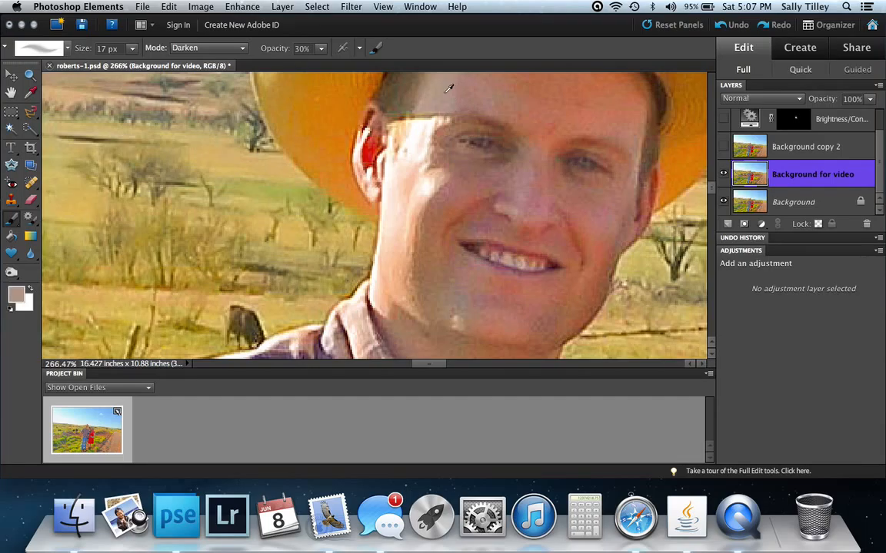
{"action": "left_click", "coordinate": [389, 271], "text": "alt"}
{"action": "left_click", "coordinate": [405, 228]}
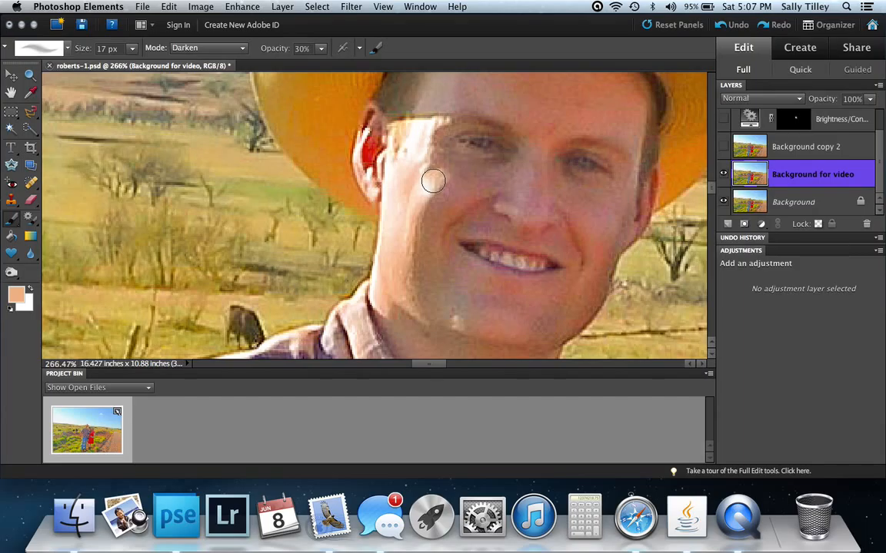
Paint the sampled skin tone over the bright highlights on the man's cheek, beside his ear and on his chin.
{"action": "mouse_move", "coordinate": [433, 181]}
{"action": "left_mouse_down"}
{"action": "mouse_move", "coordinate": [397, 262]}
{"action": "mouse_move", "coordinate": [389, 260]}
{"action": "mouse_move", "coordinate": [392, 157]}
{"action": "mouse_move", "coordinate": [396, 165]}
{"action": "mouse_move", "coordinate": [421, 128]}
{"action": "mouse_move", "coordinate": [421, 174]}
{"action": "mouse_move", "coordinate": [432, 118]}
{"action": "mouse_move", "coordinate": [439, 121]}
{"action": "mouse_move", "coordinate": [398, 124]}
{"action": "mouse_move", "coordinate": [387, 178]}
{"action": "mouse_move", "coordinate": [414, 129]}
{"action": "mouse_move", "coordinate": [421, 198]}
{"action": "mouse_move", "coordinate": [436, 166]}
{"action": "mouse_move", "coordinate": [422, 196]}
{"action": "mouse_move", "coordinate": [445, 172]}
{"action": "mouse_move", "coordinate": [415, 165]}
{"action": "mouse_move", "coordinate": [445, 118]}
{"action": "mouse_move", "coordinate": [400, 145]}
{"action": "mouse_move", "coordinate": [430, 115]}
{"action": "mouse_move", "coordinate": [399, 264]}
{"action": "mouse_move", "coordinate": [376, 313]}
{"action": "mouse_move", "coordinate": [369, 305]}
{"action": "mouse_move", "coordinate": [389, 202]}
{"action": "mouse_move", "coordinate": [417, 111]}
{"action": "mouse_move", "coordinate": [428, 183]}
{"action": "left_mouse_up"}
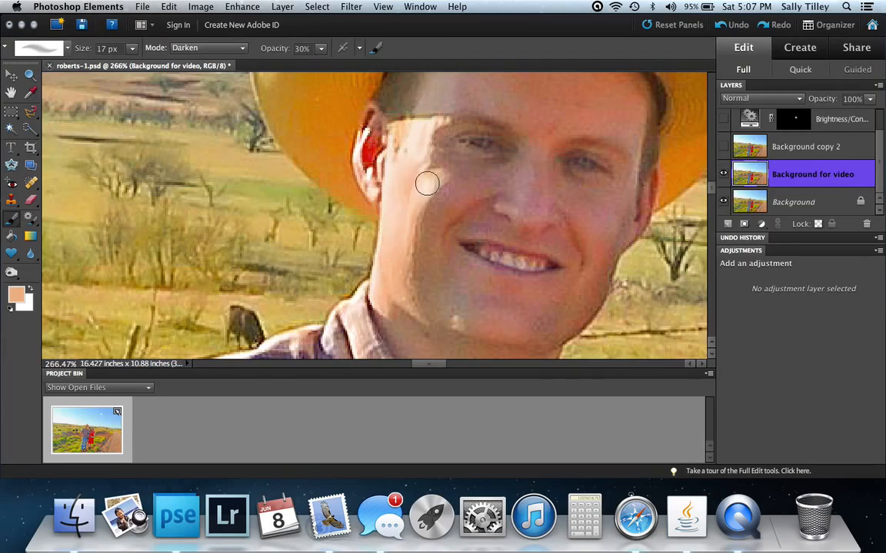
{"action": "left_click", "coordinate": [410, 156]}
{"action": "mouse_move", "coordinate": [371, 186]}
{"action": "left_mouse_down"}
{"action": "mouse_move", "coordinate": [359, 135]}
{"action": "mouse_move", "coordinate": [369, 127]}
{"action": "mouse_move", "coordinate": [361, 159]}
{"action": "mouse_move", "coordinate": [373, 185]}
{"action": "mouse_move", "coordinate": [358, 145]}
{"action": "mouse_move", "coordinate": [372, 125]}
{"action": "mouse_move", "coordinate": [412, 139]}
{"action": "mouse_move", "coordinate": [408, 132]}
{"action": "mouse_move", "coordinate": [403, 150]}
{"action": "mouse_move", "coordinate": [405, 129]}
{"action": "mouse_move", "coordinate": [437, 149]}
{"action": "mouse_move", "coordinate": [423, 173]}
{"action": "mouse_move", "coordinate": [423, 206]}
{"action": "mouse_move", "coordinate": [430, 134]}
{"action": "mouse_move", "coordinate": [441, 117]}
{"action": "mouse_move", "coordinate": [412, 146]}
{"action": "mouse_move", "coordinate": [409, 202]}
{"action": "left_mouse_up"}
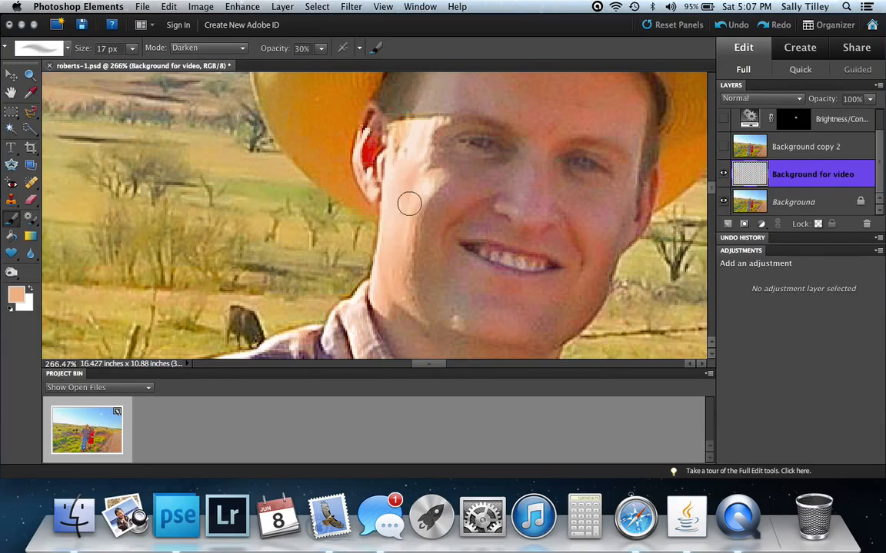
{"action": "left_click", "coordinate": [456, 322]}
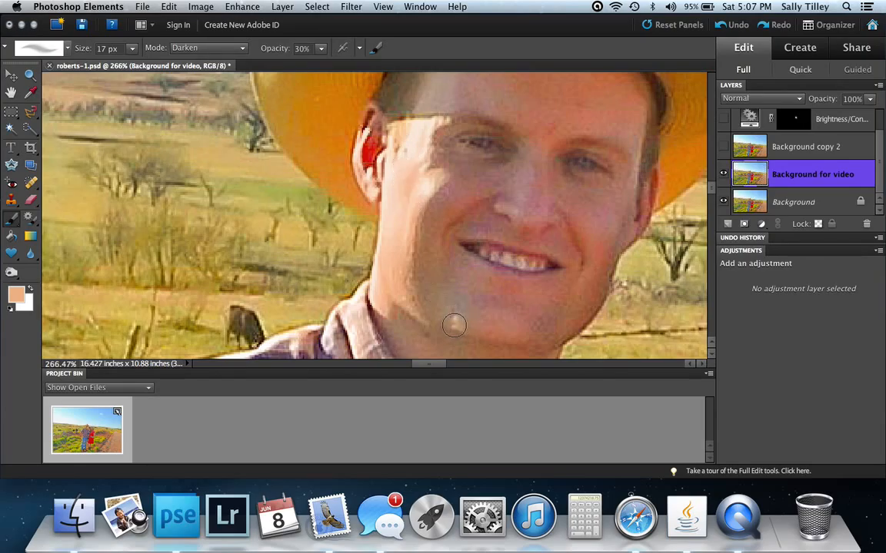
Set the brush to Normal mode with 13% opacity.
{"action": "left_click", "coordinate": [233, 49]}
{"action": "scroll", "coordinate": [232, 51], "scroll_direction": "up", "scroll_amount": 2}
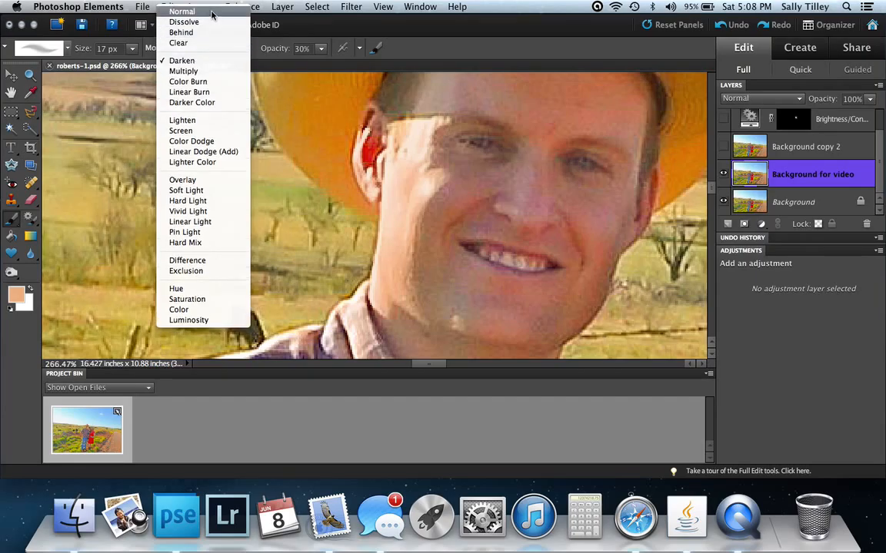
{"action": "left_click", "coordinate": [208, 12]}
{"action": "left_click", "coordinate": [322, 49]}
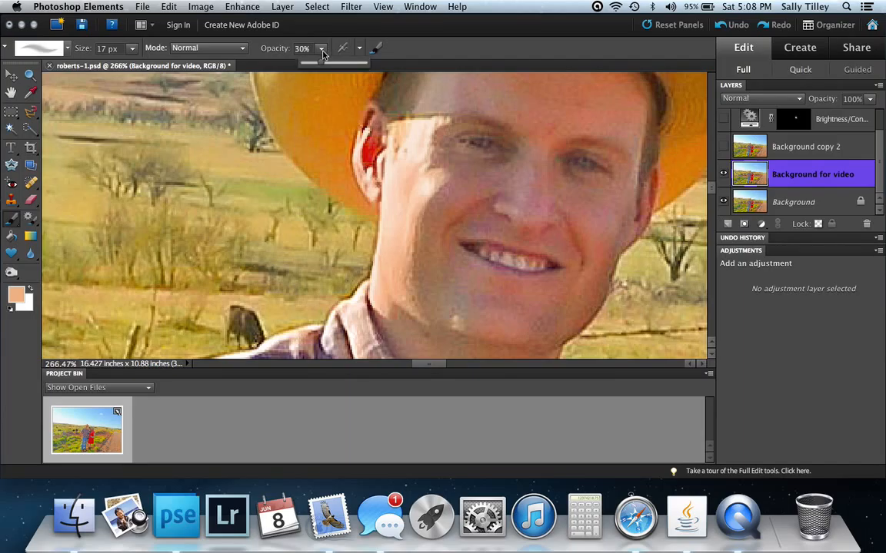
{"action": "left_click", "coordinate": [311, 65]}
Reduce the brush opacity to 9% and paint the skin tone over the man's sunlit temple, cheek and jaw.
{"action": "left_click", "coordinate": [427, 181]}
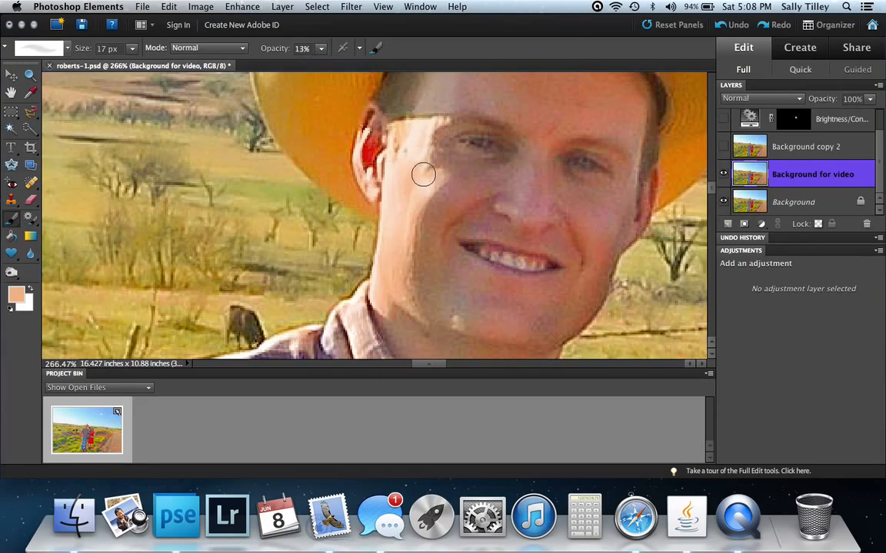
{"action": "left_click", "coordinate": [319, 50]}
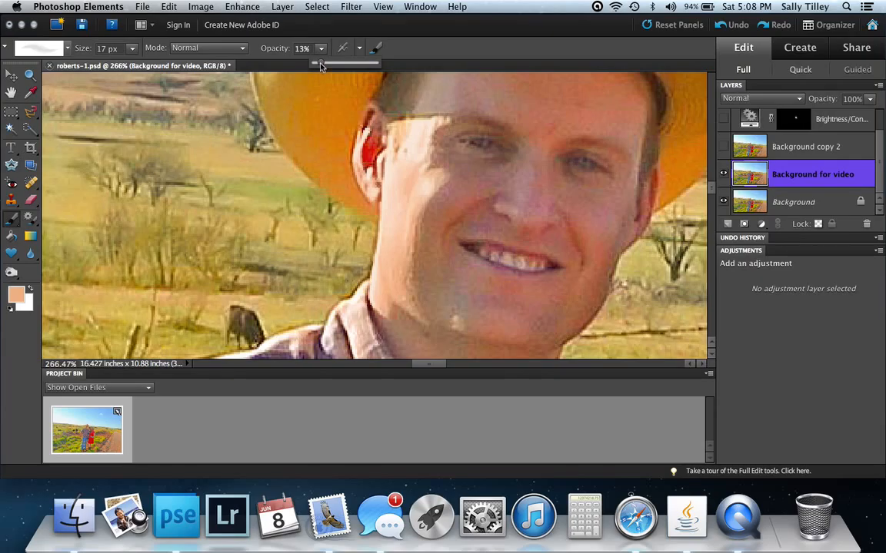
{"action": "left_click", "coordinate": [422, 133]}
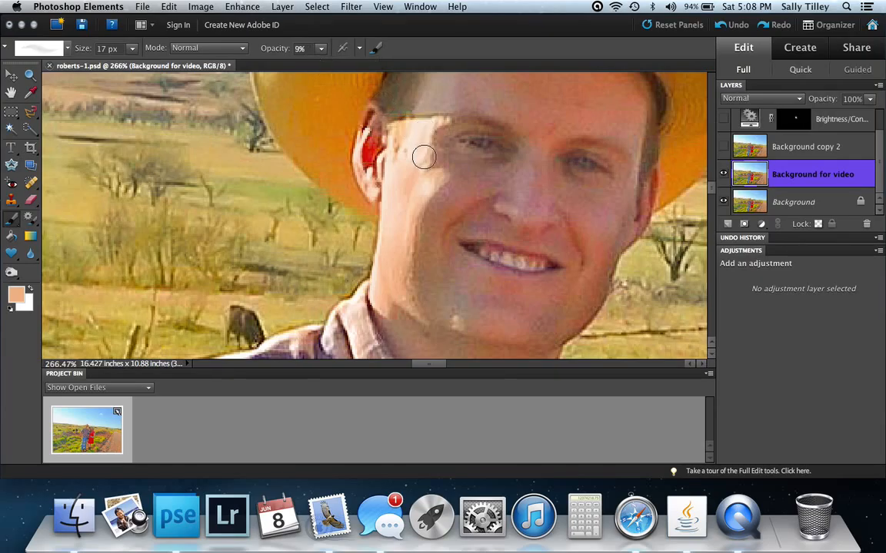
{"action": "mouse_move", "coordinate": [404, 156]}
{"action": "left_mouse_down"}
{"action": "mouse_move", "coordinate": [444, 178]}
{"action": "mouse_move", "coordinate": [418, 197]}
{"action": "left_mouse_up"}
{"action": "left_click_drag", "start_coordinate": [422, 135], "coordinate": [415, 149]}
{"action": "left_click_drag", "start_coordinate": [373, 299], "coordinate": [378, 263]}
Set the brush to 7 px with 13% opacity.
{"action": "key", "text": "bracketleft"}
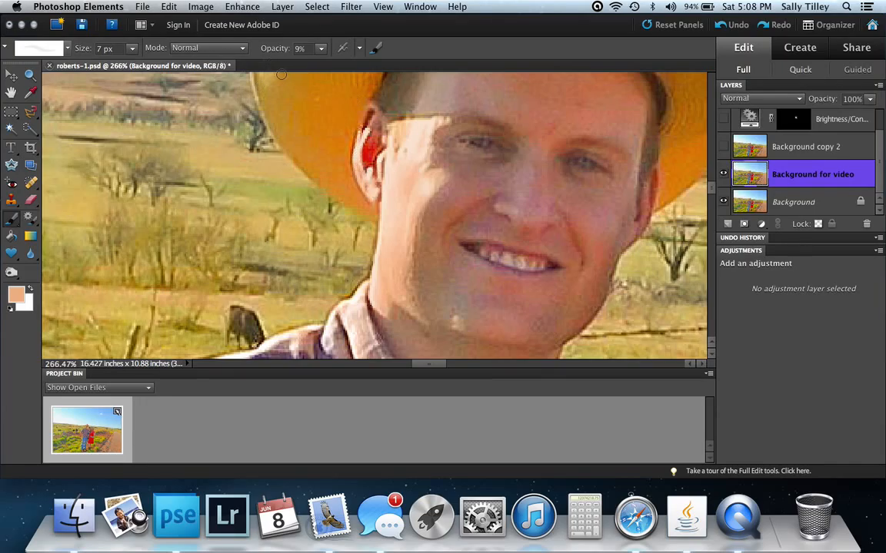
{"action": "left_click", "coordinate": [321, 50]}
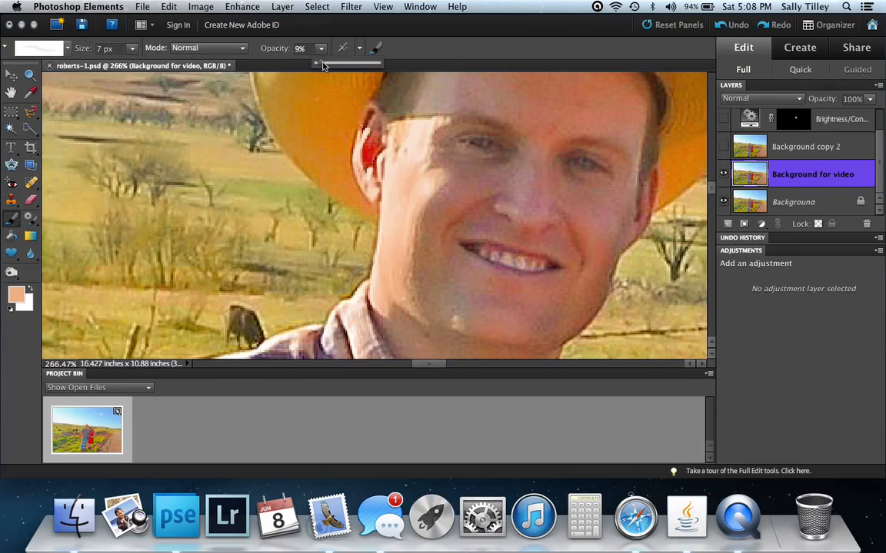
{"action": "left_click", "coordinate": [369, 132]}
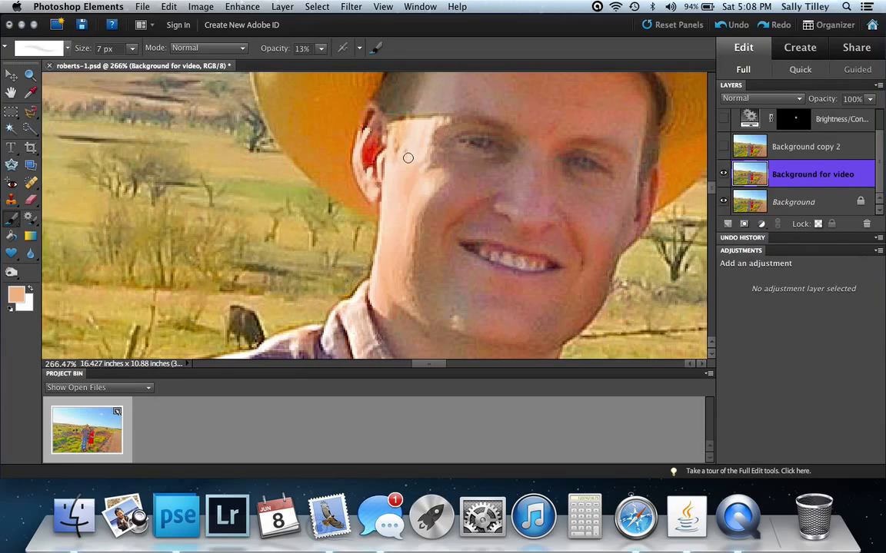
Enlarge the brush to 19 px and paint the skin tone from the man's temple down to his jaw, dismissing the disk-space warning.
{"action": "left_click", "coordinate": [132, 47]}
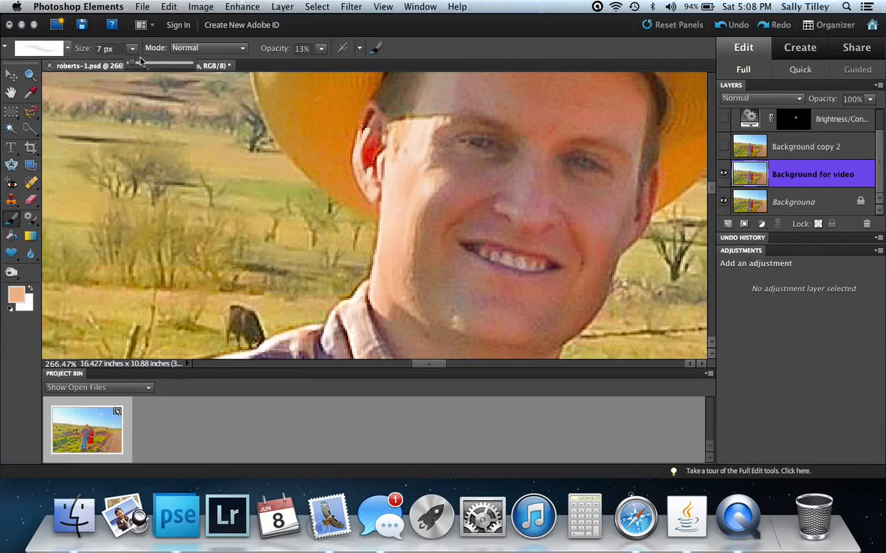
{"action": "left_click_drag", "start_coordinate": [129, 66], "coordinate": [139, 65]}
{"action": "left_click", "coordinate": [415, 131]}
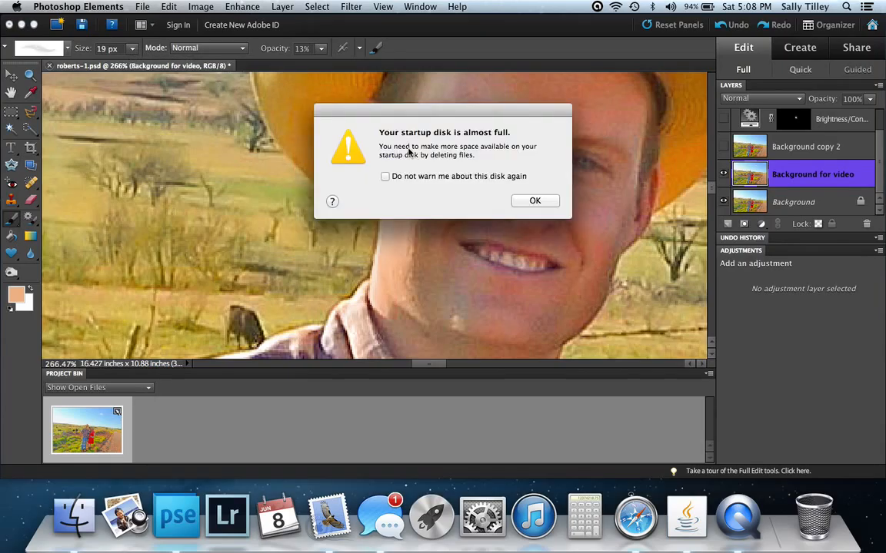
{"action": "left_click", "coordinate": [532, 201]}
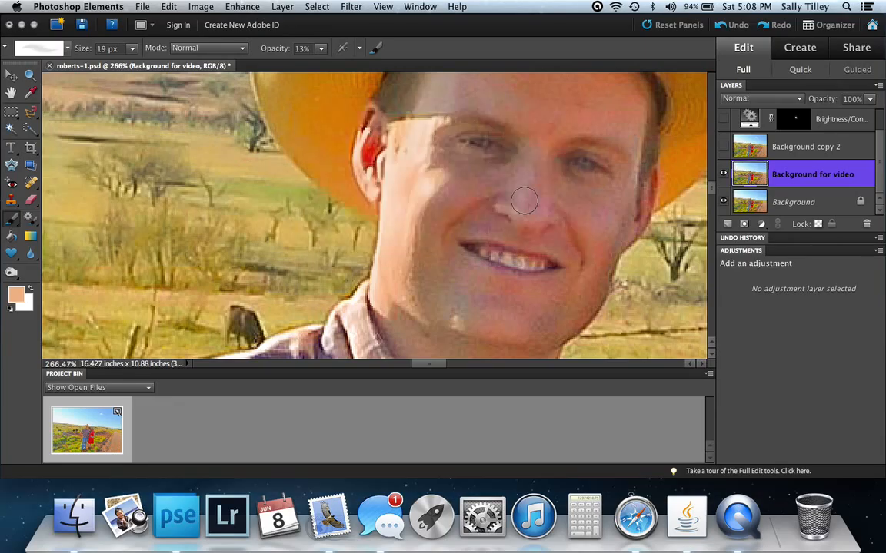
{"action": "mouse_move", "coordinate": [430, 142]}
{"action": "left_mouse_down"}
{"action": "mouse_move", "coordinate": [428, 188]}
{"action": "mouse_move", "coordinate": [418, 136]}
{"action": "mouse_move", "coordinate": [404, 143]}
{"action": "mouse_move", "coordinate": [436, 124]}
{"action": "mouse_move", "coordinate": [398, 141]}
{"action": "mouse_move", "coordinate": [383, 179]}
{"action": "mouse_move", "coordinate": [370, 307]}
{"action": "left_mouse_up"}
Toggle the Background copy 2 layer's visibility to compare it with the retouched face.
{"action": "left_click", "coordinate": [723, 149]}
{"action": "left_click", "coordinate": [724, 151]}
{"action": "left_click", "coordinate": [723, 150]}
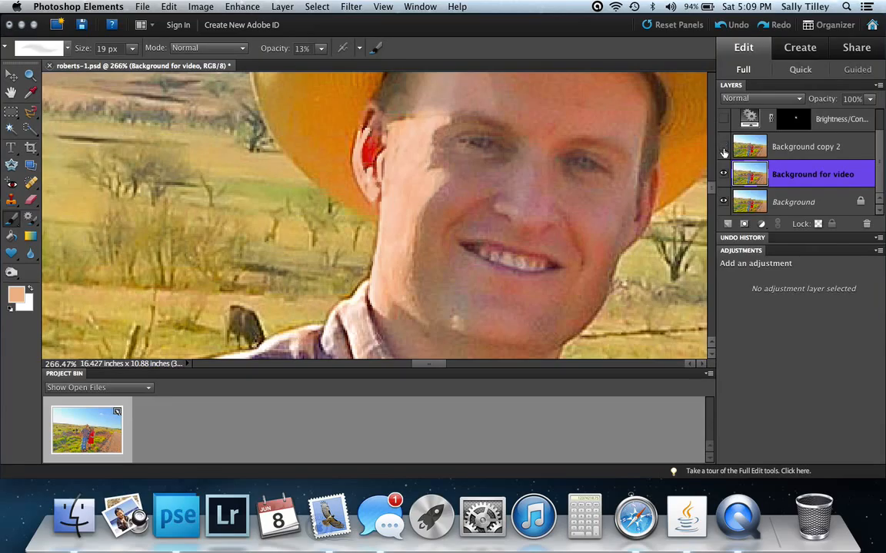
Clone forehead skin with the Clone Stamp over the bright line between the man's temple and eyebrow.
{"action": "scroll", "coordinate": [415, 166], "scroll_direction": "up", "scroll_amount": 2}
{"action": "scroll", "coordinate": [415, 166], "scroll_direction": "right", "scroll_amount": 2}
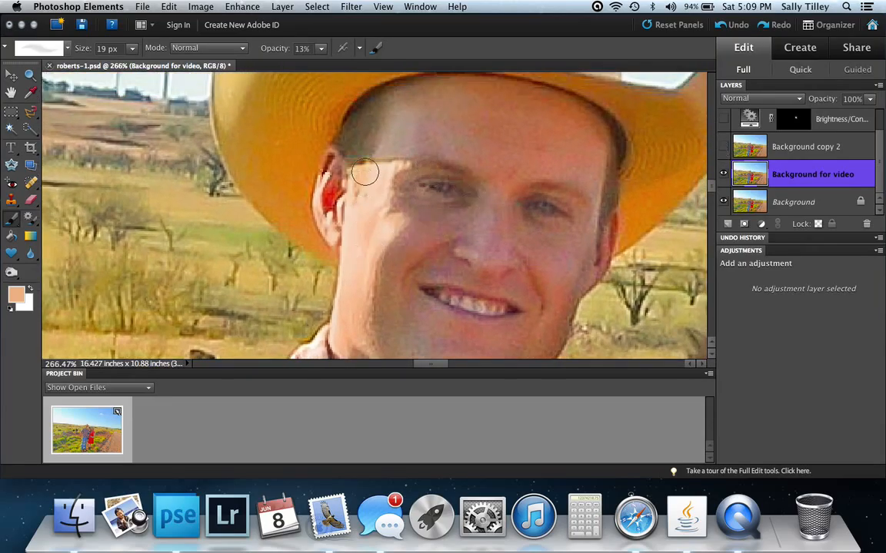
{"action": "left_click", "coordinate": [13, 201]}
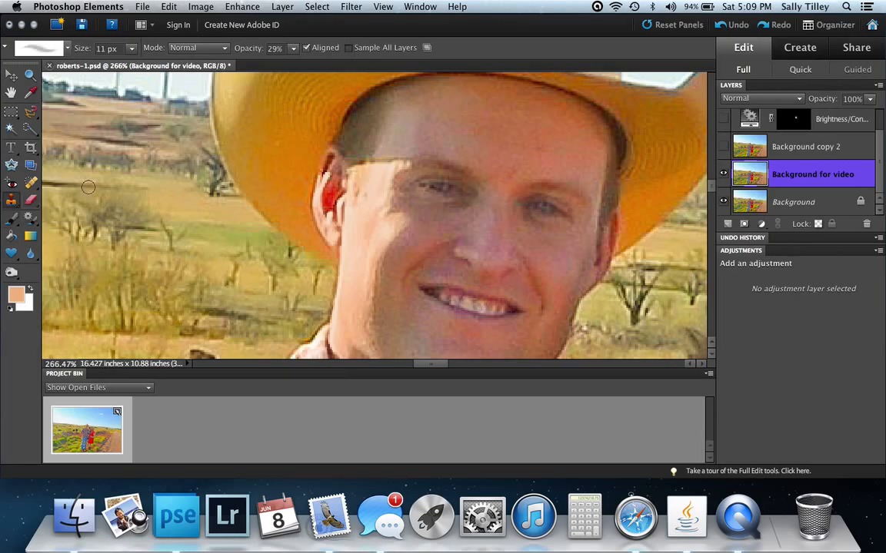
{"action": "left_click", "coordinate": [393, 138], "text": "alt"}
{"action": "left_click", "coordinate": [400, 160]}
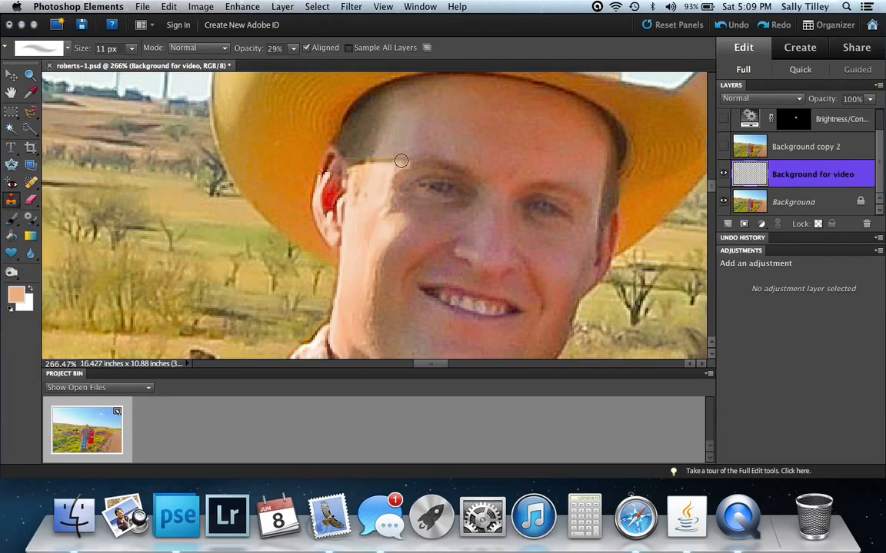
Raise the Clone Stamp opacity to 55% and clone nearby forehead skin over the light-and-shadow edge above the temple.
{"action": "left_click", "coordinate": [293, 48]}
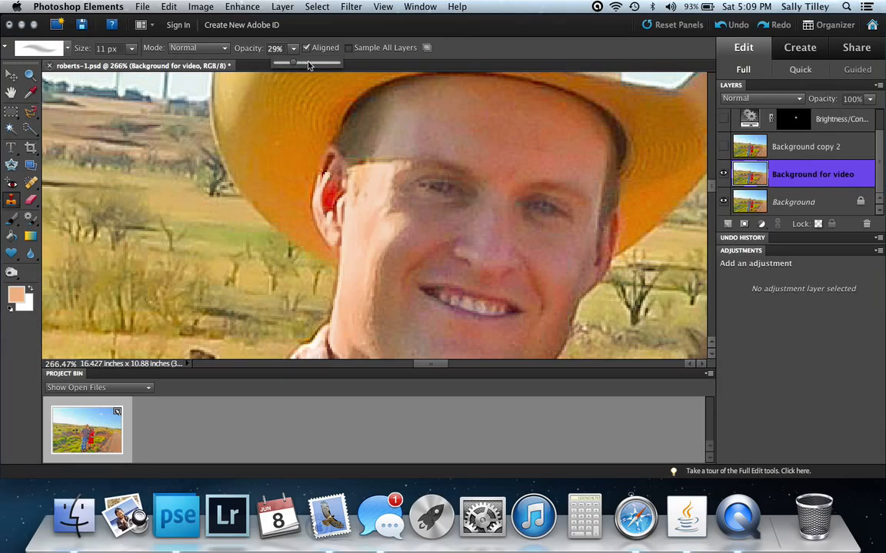
{"action": "left_click_drag", "start_coordinate": [308, 65], "coordinate": [310, 65]}
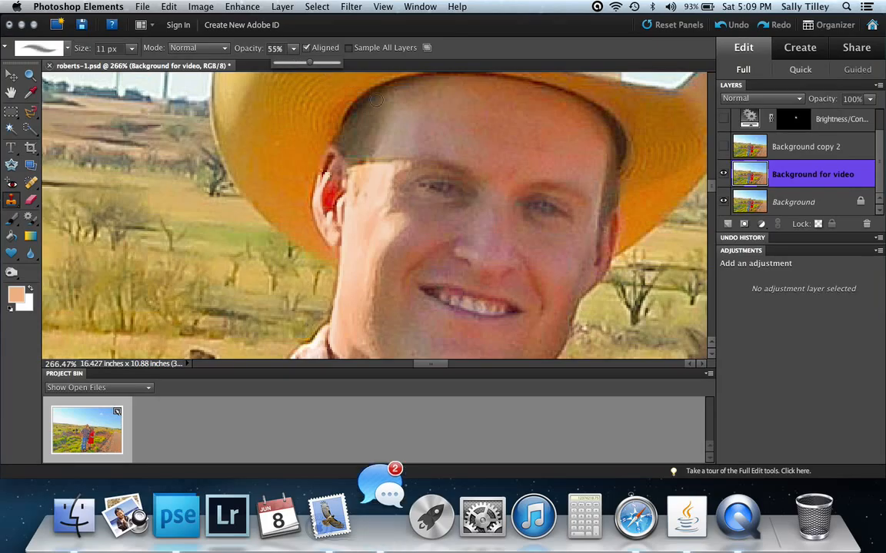
{"action": "left_click", "coordinate": [395, 142]}
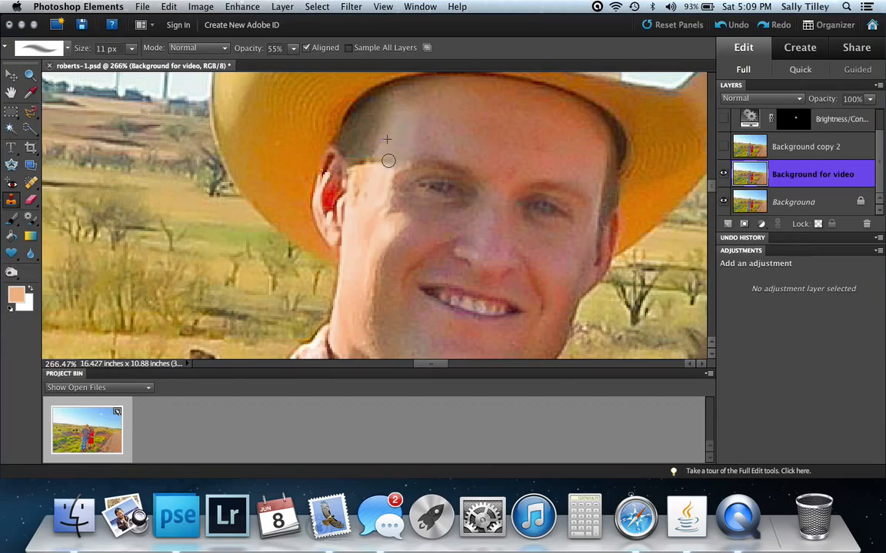
{"action": "mouse_move", "coordinate": [399, 161]}
{"action": "left_mouse_down"}
{"action": "mouse_move", "coordinate": [403, 150]}
{"action": "mouse_move", "coordinate": [385, 153]}
{"action": "mouse_move", "coordinate": [399, 156]}
{"action": "left_mouse_up"}
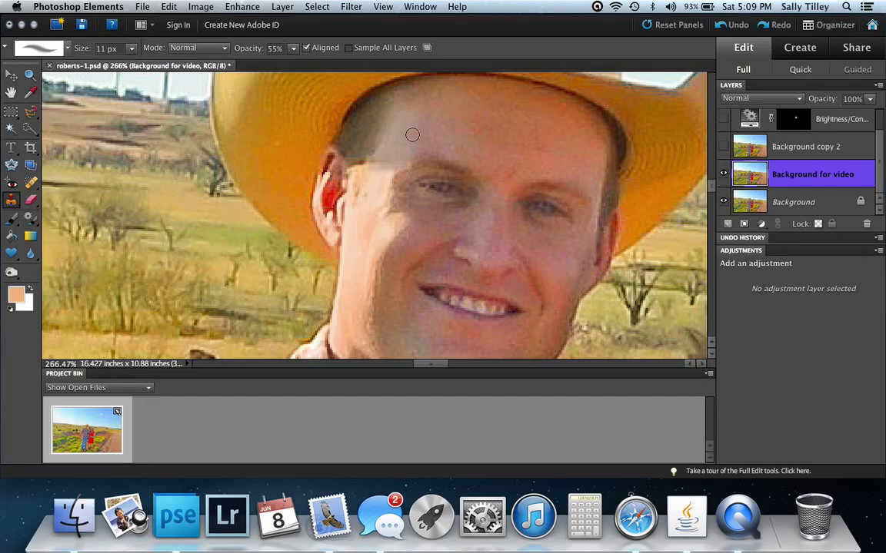
{"action": "mouse_move", "coordinate": [402, 145]}
{"action": "left_mouse_down"}
{"action": "mouse_move", "coordinate": [339, 147]}
{"action": "mouse_move", "coordinate": [406, 156]}
{"action": "mouse_move", "coordinate": [401, 150]}
{"action": "left_mouse_up"}
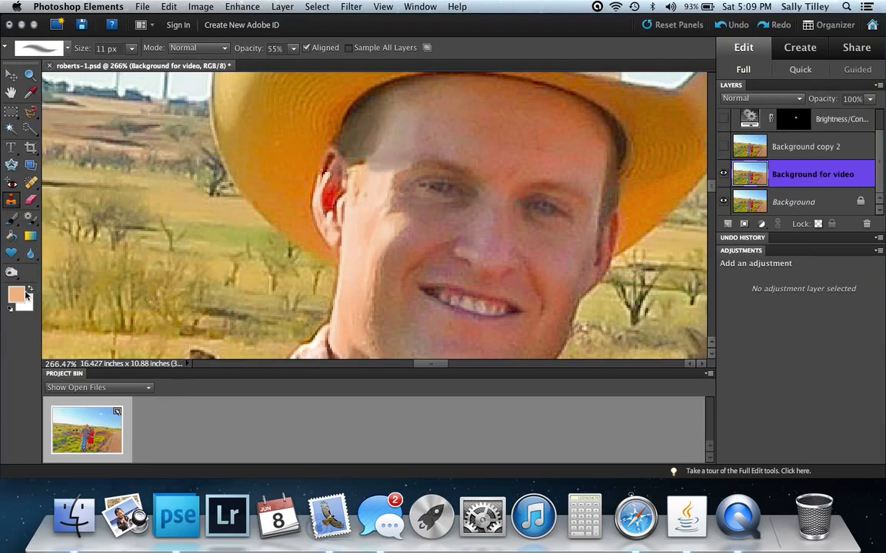
Paint the peach skin tone over the cloned area beside the eyebrow with a 10 px Brush at 20% opacity.
{"action": "left_click", "coordinate": [11, 218]}
{"action": "left_click", "coordinate": [321, 47]}
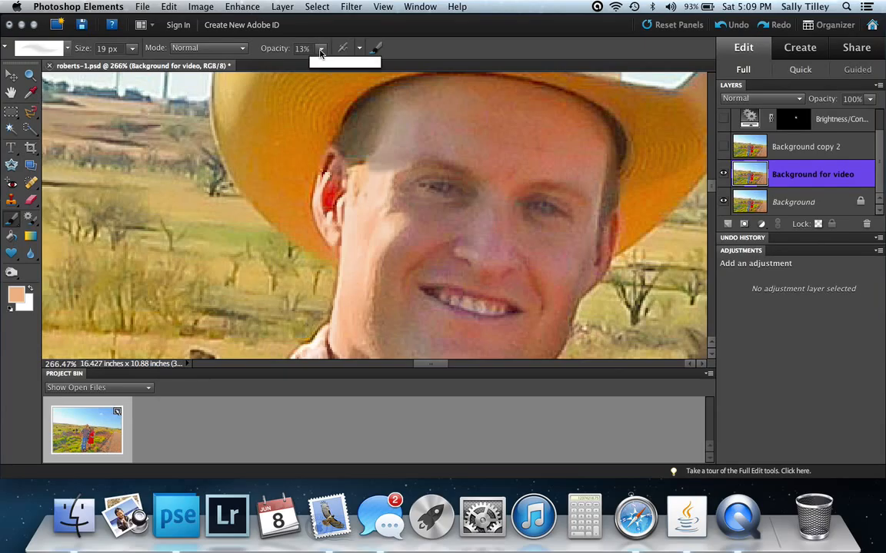
{"action": "left_click", "coordinate": [324, 64]}
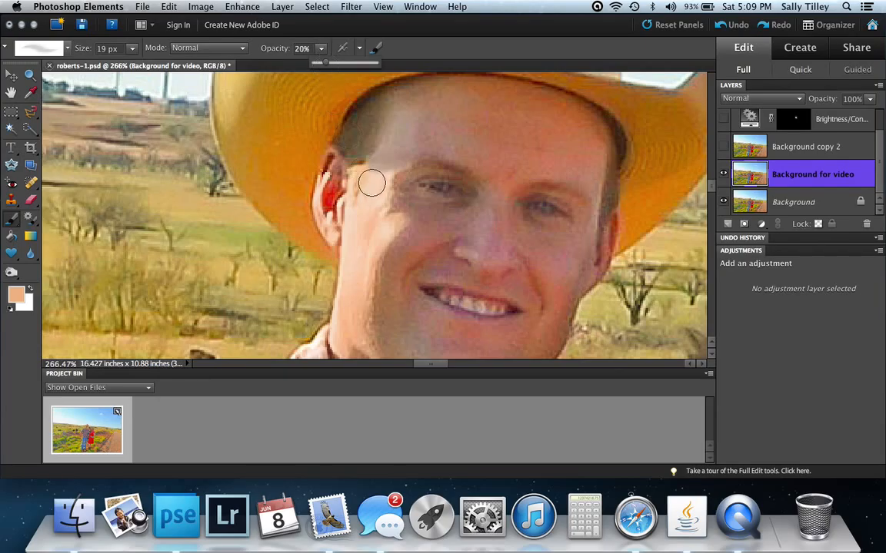
{"action": "left_click", "coordinate": [131, 51]}
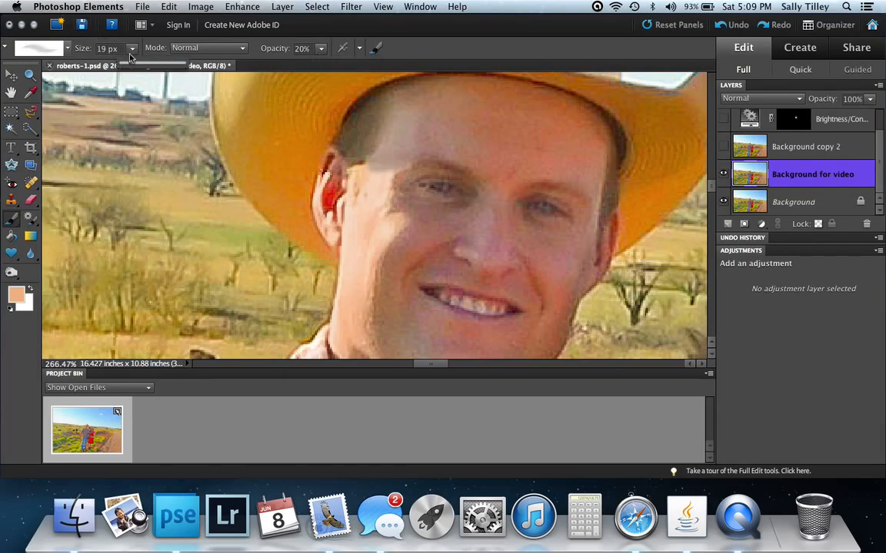
{"action": "left_click_drag", "start_coordinate": [129, 67], "coordinate": [132, 66]}
{"action": "left_click", "coordinate": [329, 131]}
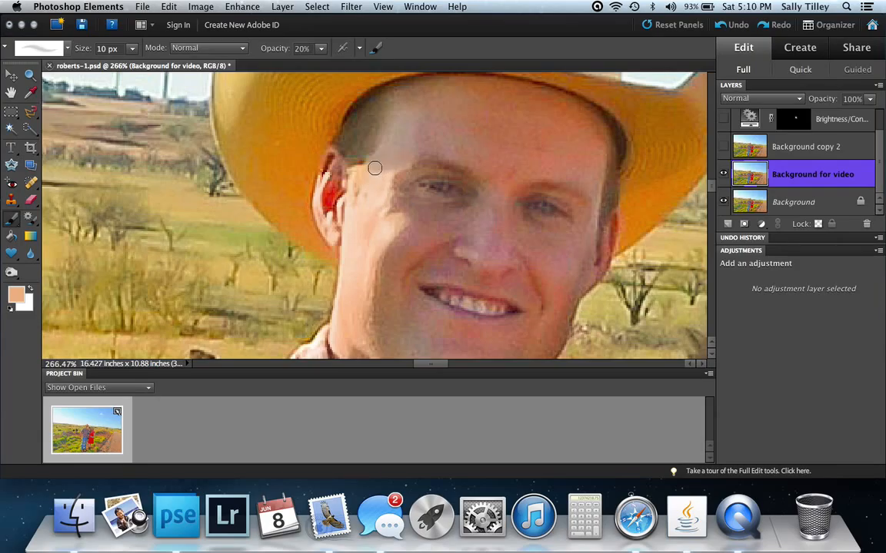
{"action": "mouse_move", "coordinate": [390, 164]}
{"action": "left_mouse_down"}
{"action": "mouse_move", "coordinate": [405, 119]}
{"action": "mouse_move", "coordinate": [410, 151]}
{"action": "left_mouse_up"}
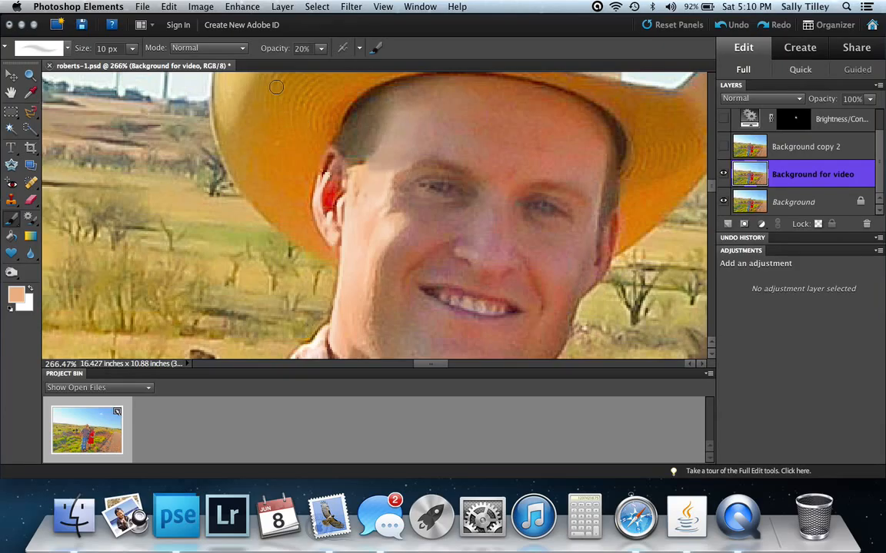
Switch the brush to Lighten mode and paint along the shadow edge from the man's cheek down to his jaw.
{"action": "left_click", "coordinate": [236, 48]}
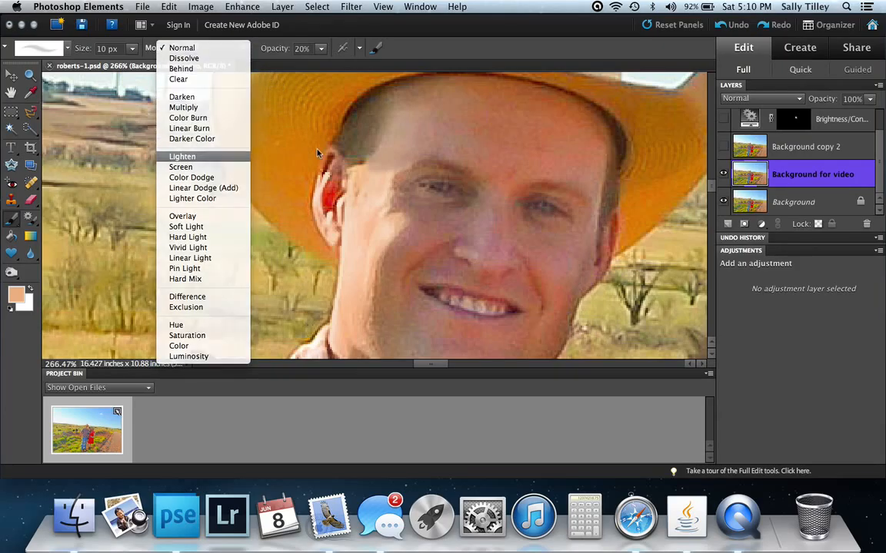
{"action": "left_click", "coordinate": [189, 156]}
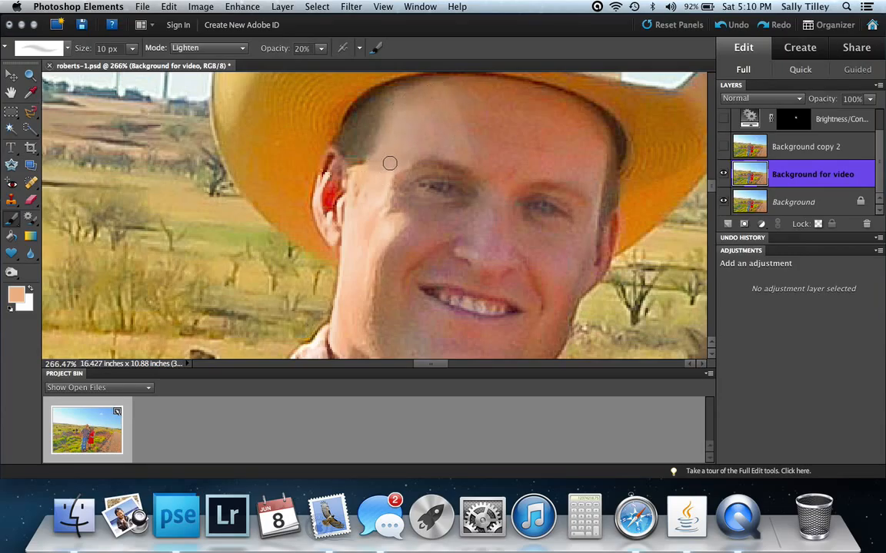
{"action": "mouse_move", "coordinate": [415, 221]}
{"action": "left_mouse_down"}
{"action": "mouse_move", "coordinate": [382, 257]}
{"action": "mouse_move", "coordinate": [378, 331]}
{"action": "left_mouse_up"}
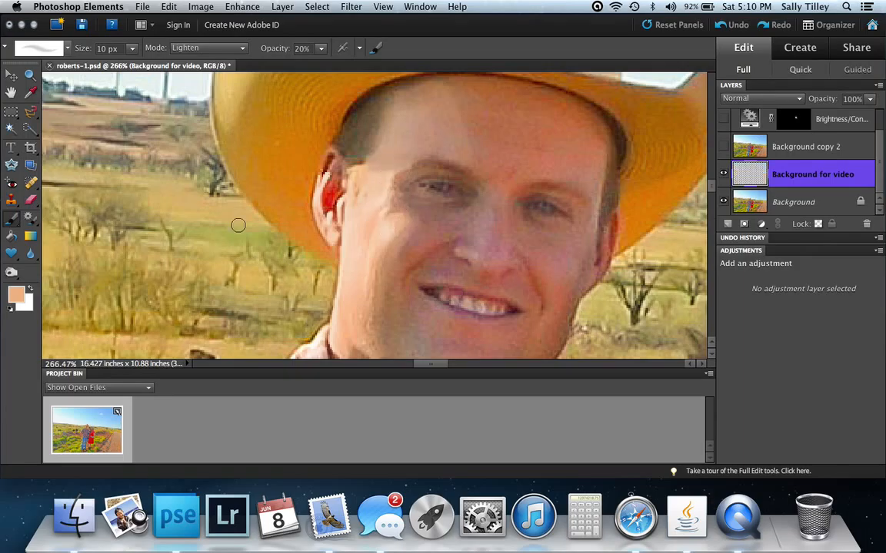
Switch the brush to Darken mode and paint over the bright areas on the man's temple and ear.
{"action": "left_click", "coordinate": [187, 48]}
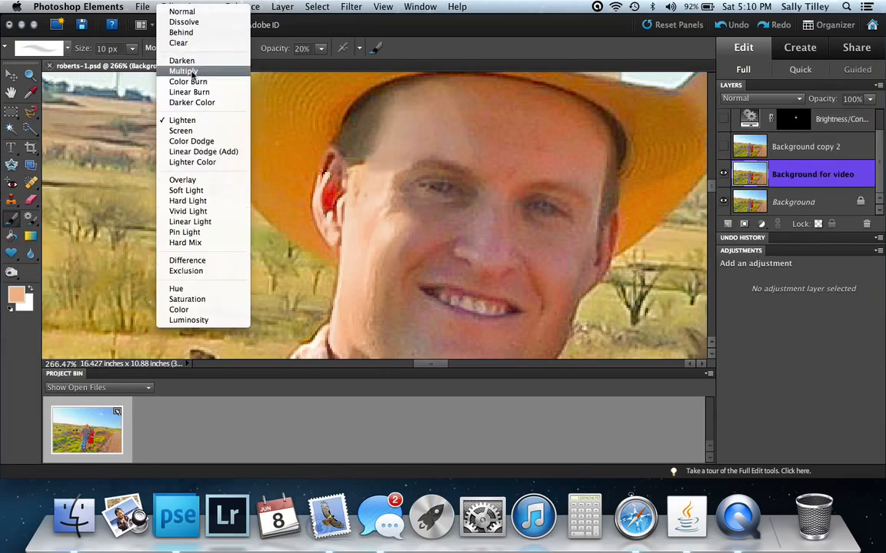
{"action": "left_click", "coordinate": [179, 62]}
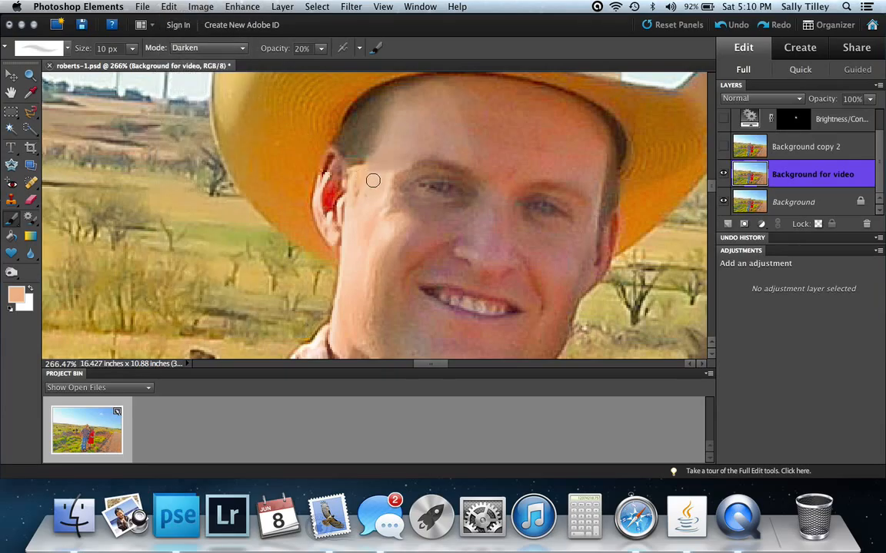
{"action": "mouse_move", "coordinate": [373, 194]}
{"action": "left_mouse_down"}
{"action": "mouse_move", "coordinate": [382, 218]}
{"action": "mouse_move", "coordinate": [393, 170]}
{"action": "mouse_move", "coordinate": [381, 198]}
{"action": "mouse_move", "coordinate": [385, 228]}
{"action": "mouse_move", "coordinate": [398, 223]}
{"action": "mouse_move", "coordinate": [379, 256]}
{"action": "mouse_move", "coordinate": [398, 223]}
{"action": "mouse_move", "coordinate": [376, 248]}
{"action": "mouse_move", "coordinate": [389, 213]}
{"action": "mouse_move", "coordinate": [385, 177]}
{"action": "mouse_move", "coordinate": [385, 239]}
{"action": "mouse_move", "coordinate": [341, 213]}
{"action": "mouse_move", "coordinate": [324, 178]}
{"action": "left_mouse_up"}
Compare the retouched layer with the other layers, up close and at print size, by toggling layer visibility.
{"action": "left_click", "coordinate": [723, 150]}
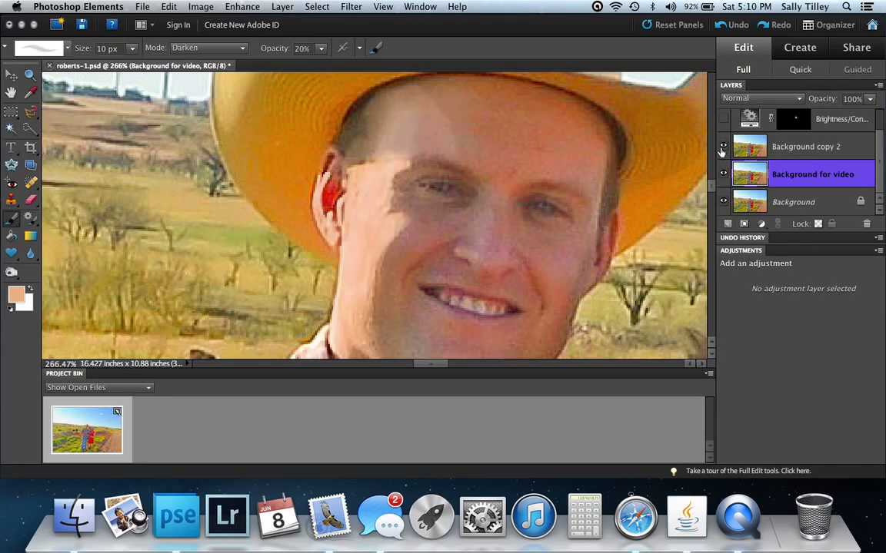
{"action": "left_click", "coordinate": [723, 151]}
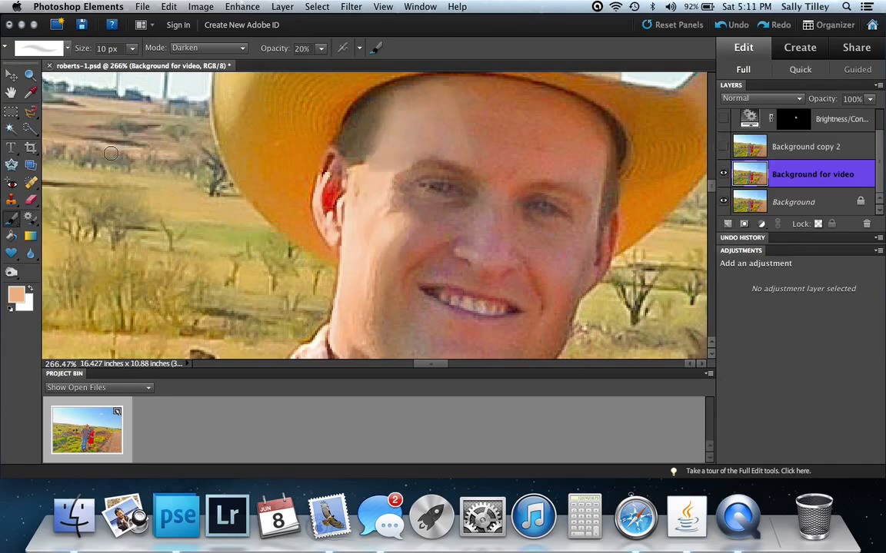
{"action": "left_click", "coordinate": [30, 75]}
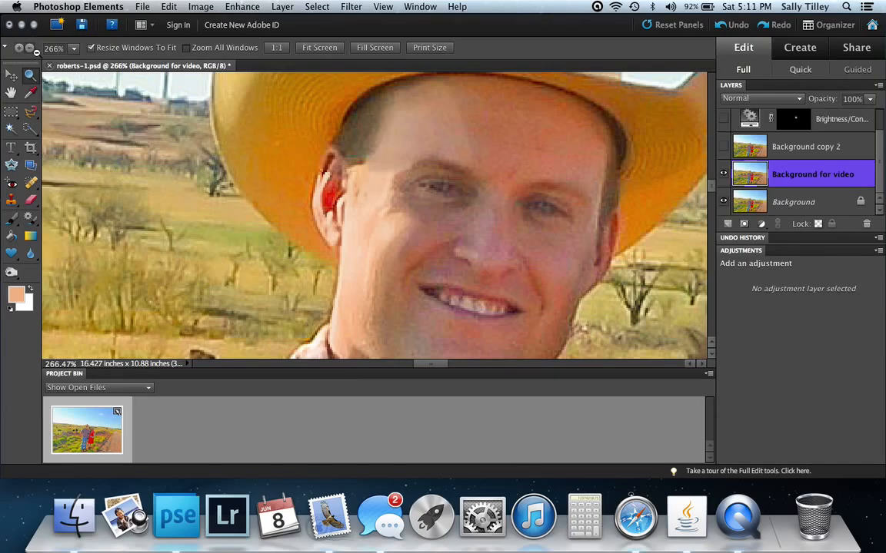
{"action": "key", "text": "super+alt+0"}
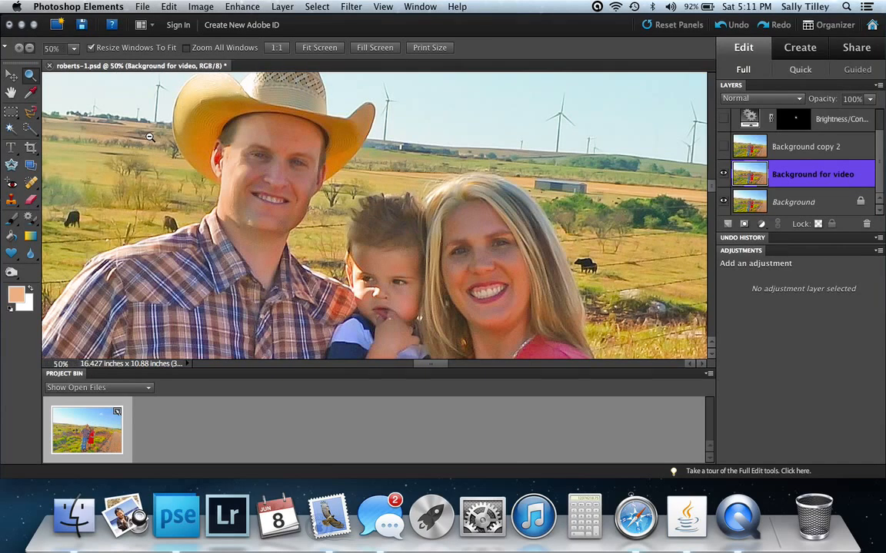
{"action": "left_click", "coordinate": [380, 168], "text": "alt"}
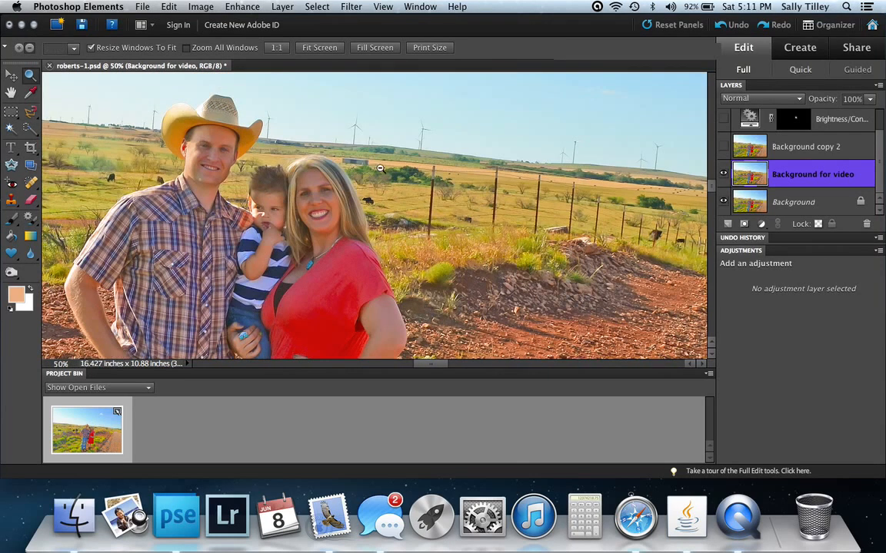
{"action": "left_click", "coordinate": [429, 46]}
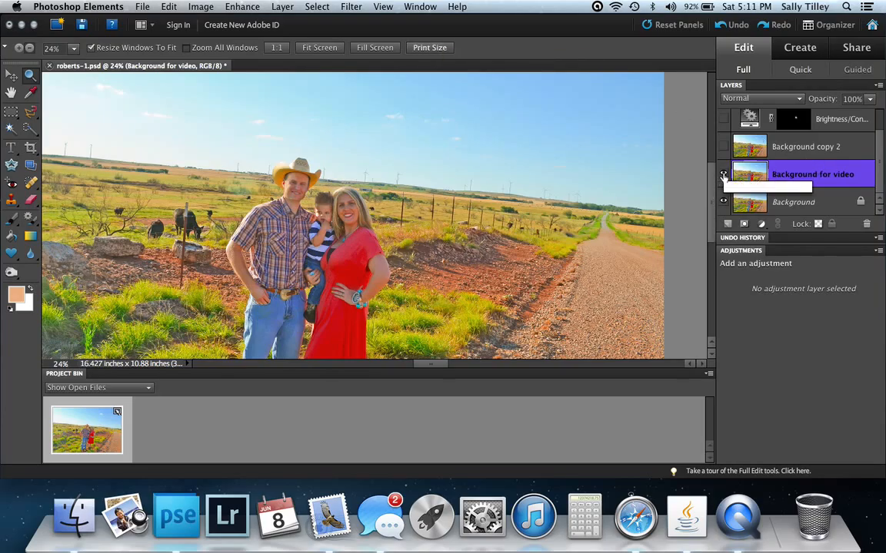
{"action": "left_click", "coordinate": [723, 176]}
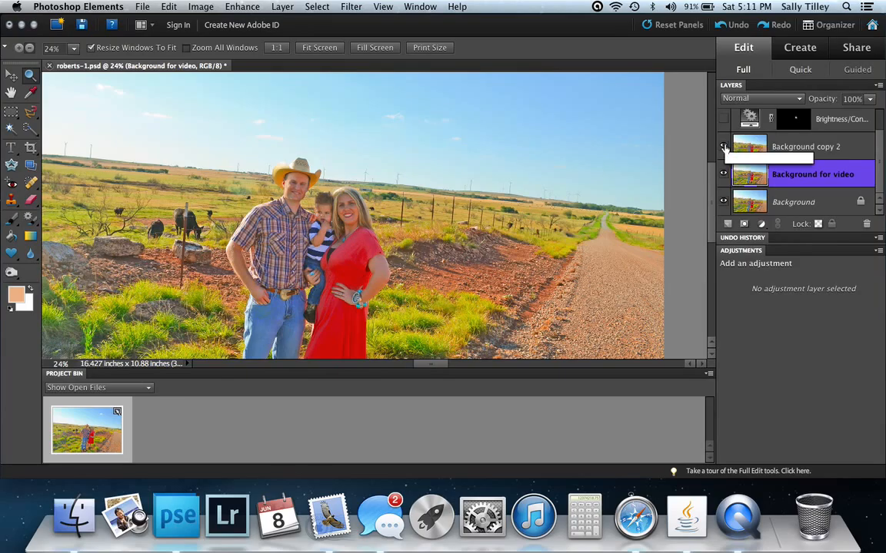
Compare the retouched photo with the original Background by hiding and reshowing the Background copy 2 and Background for video layers.
{"action": "left_click", "coordinate": [724, 147]}
{"action": "left_click", "coordinate": [723, 175]}
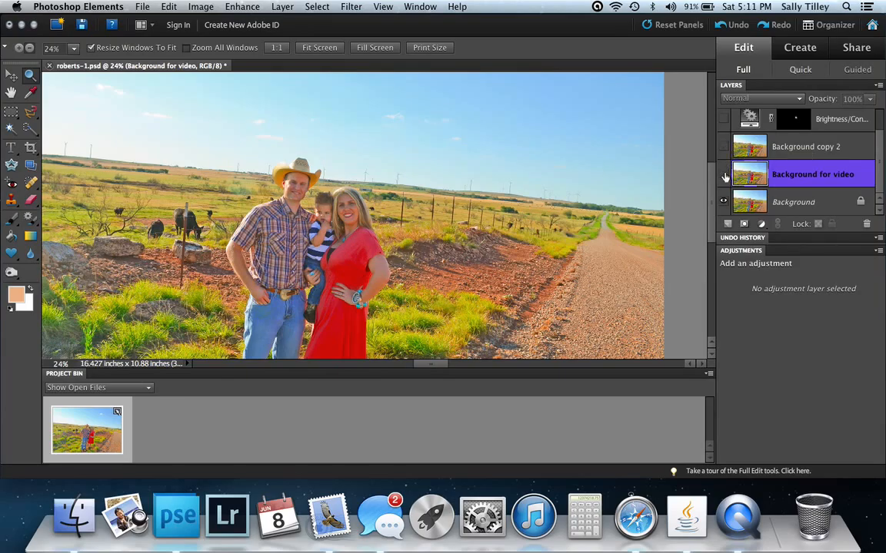
{"action": "left_click", "coordinate": [724, 176]}
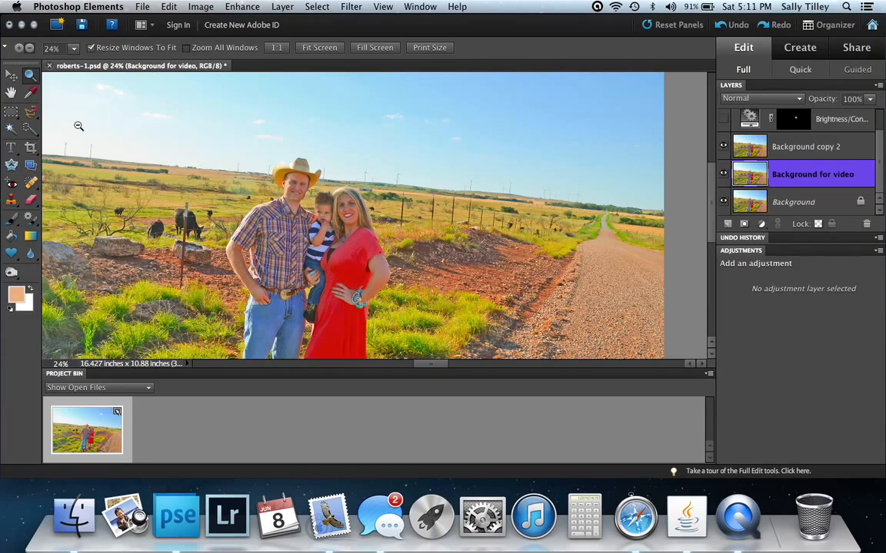
Set up the Crop tool from the photo ratio with a custom width of 15 in and height of 11 in.
{"action": "left_click", "coordinate": [32, 149]}
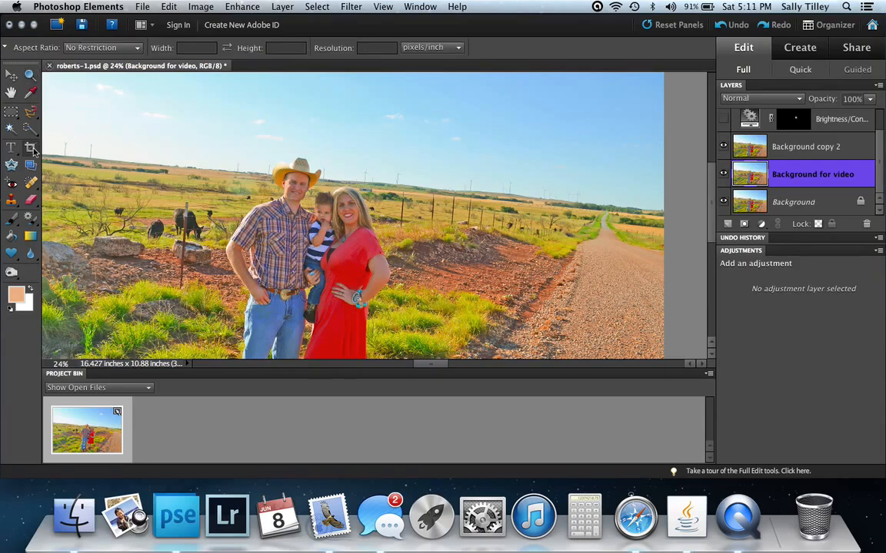
{"action": "left_click", "coordinate": [68, 49]}
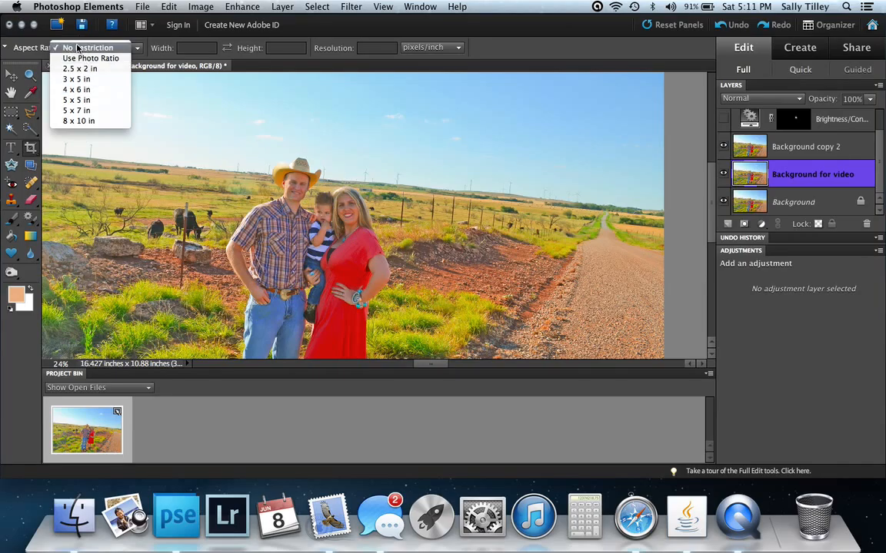
{"action": "left_click", "coordinate": [82, 59]}
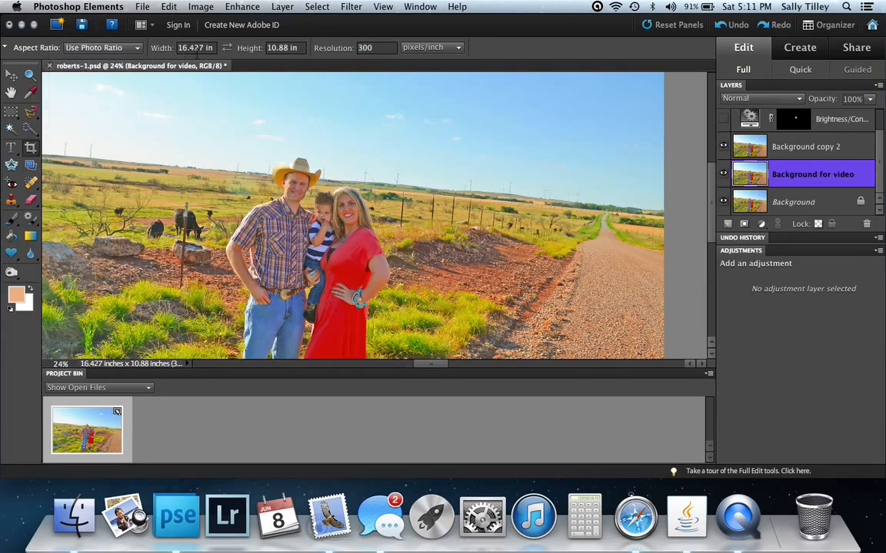
{"action": "double_click", "coordinate": [184, 48]}
{"action": "type", "text": "1"}
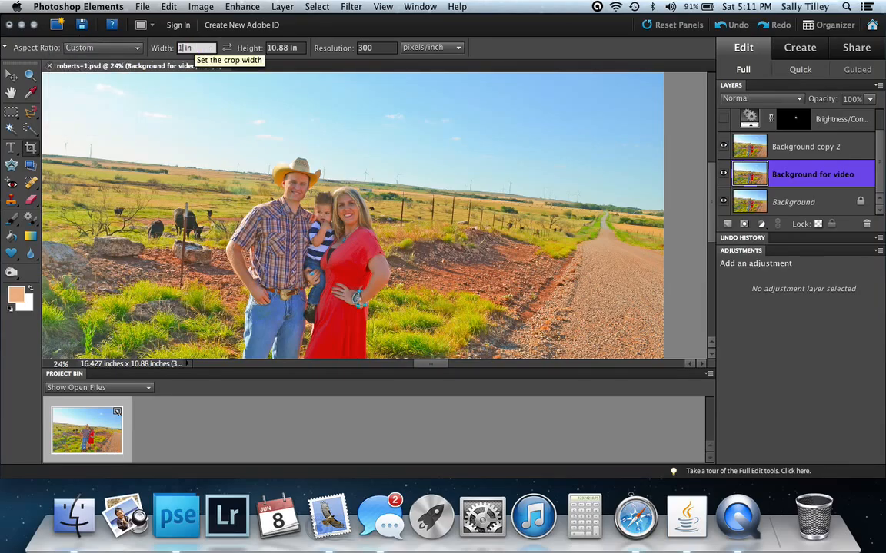
{"action": "type", "text": "5"}
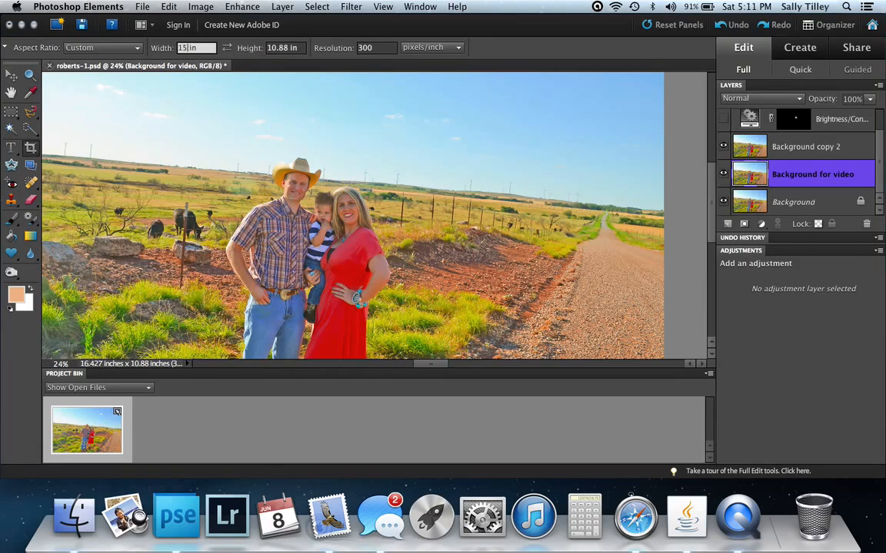
{"action": "key", "text": "Tab"}
{"action": "type", "text": "11"}
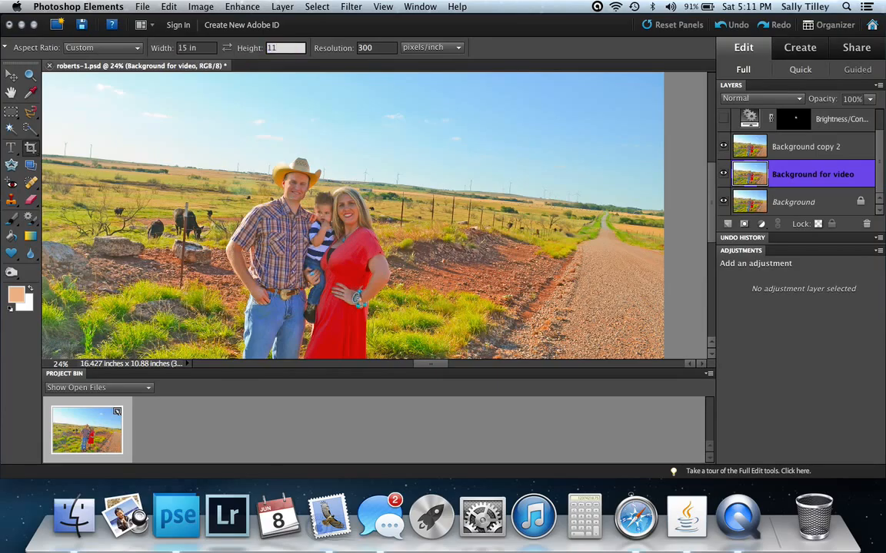
{"action": "key", "text": "Tab"}
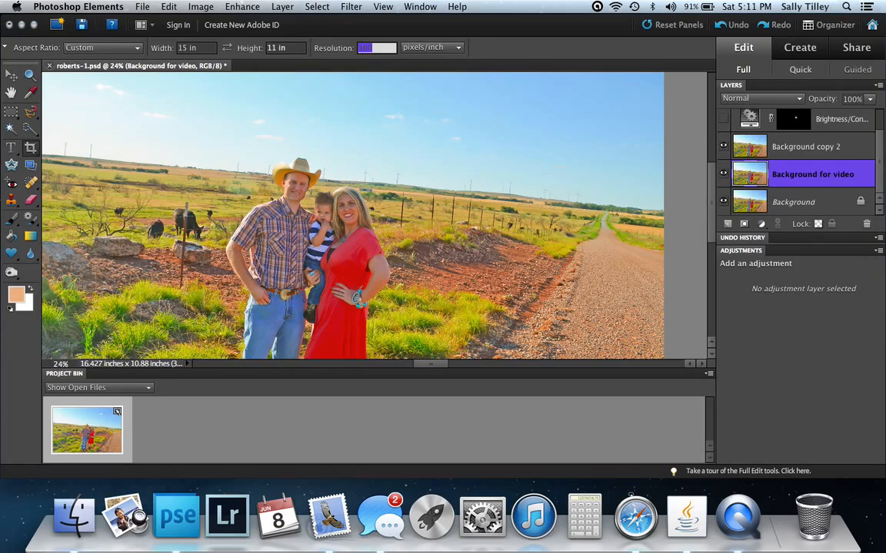
{"action": "key", "text": "Return"}
Crop the photo to a frame around the family, cutting off the gravel road along the picture's right side.
{"action": "scroll", "coordinate": [62, 77], "scroll_direction": "left", "scroll_amount": 5}
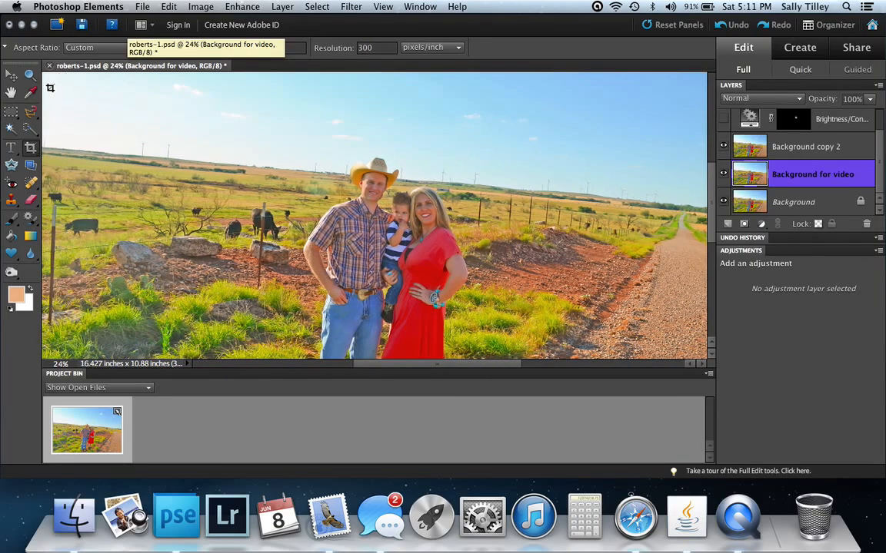
{"action": "left_click_drag", "start_coordinate": [56, 77], "coordinate": [678, 402]}
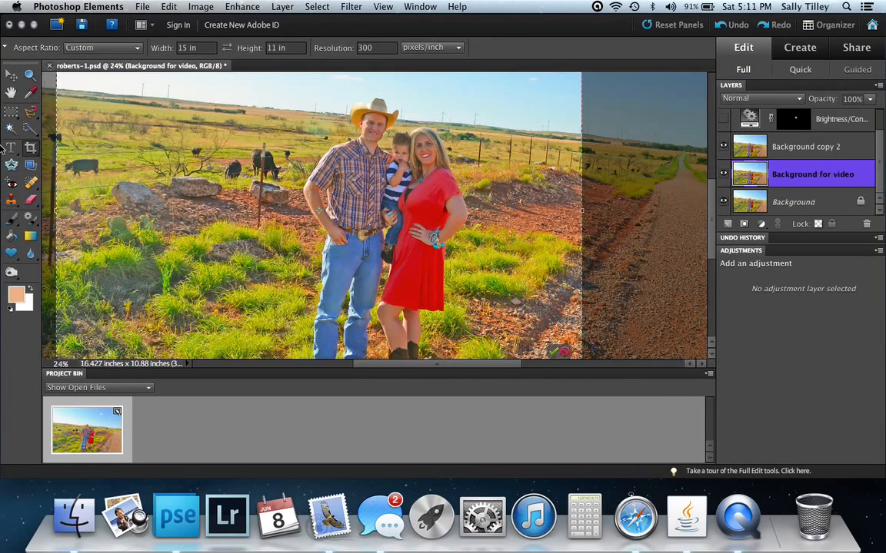
{"action": "scroll", "coordinate": [130, 93], "scroll_direction": "up", "scroll_amount": 3}
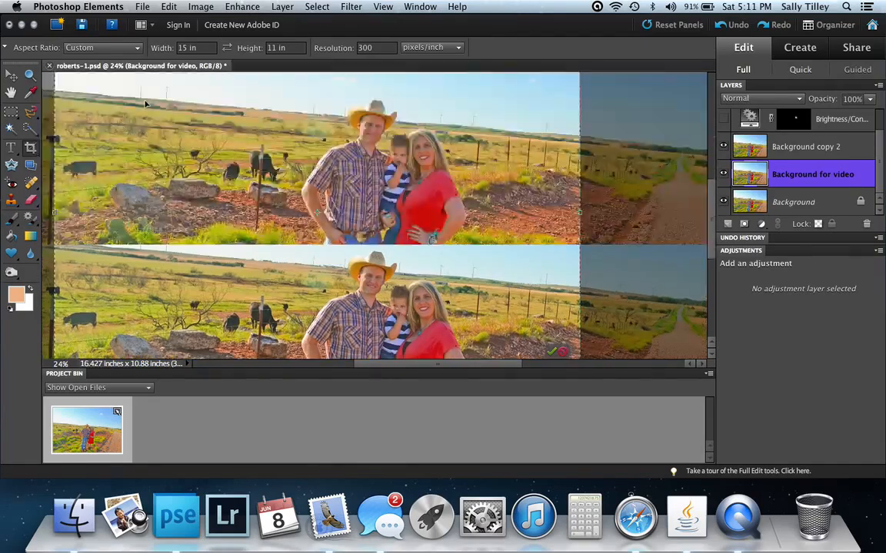
{"action": "scroll", "coordinate": [145, 103], "scroll_direction": "down", "scroll_amount": 5}
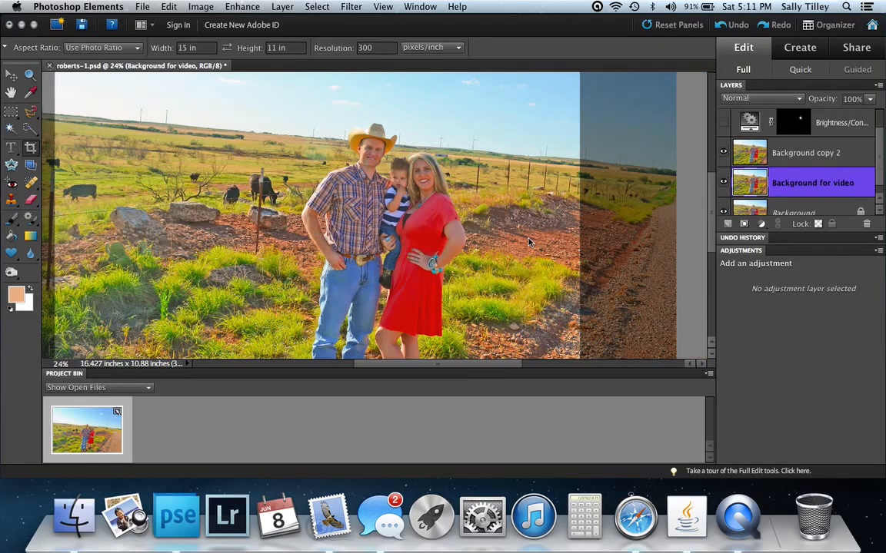
{"action": "scroll", "coordinate": [485, 202], "scroll_direction": "up", "scroll_amount": 3}
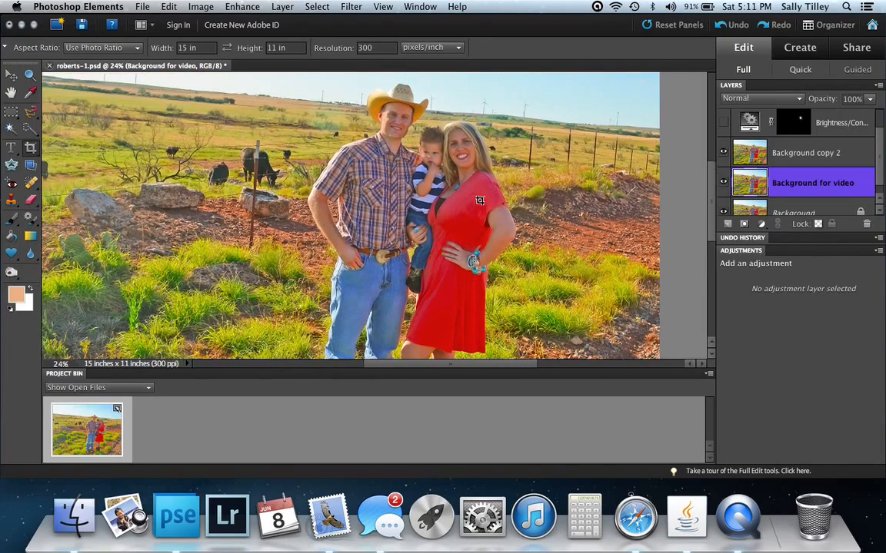
Compare the cropped photo with and without the retouched layers by toggling Background for video and Background copy 2.
{"action": "left_click", "coordinate": [723, 185]}
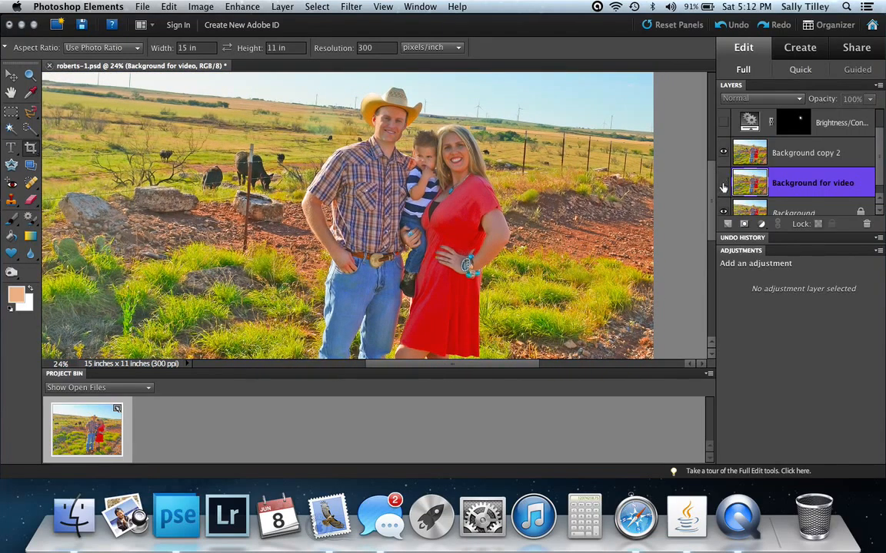
{"action": "left_click", "coordinate": [722, 153]}
{"action": "left_click", "coordinate": [723, 189]}
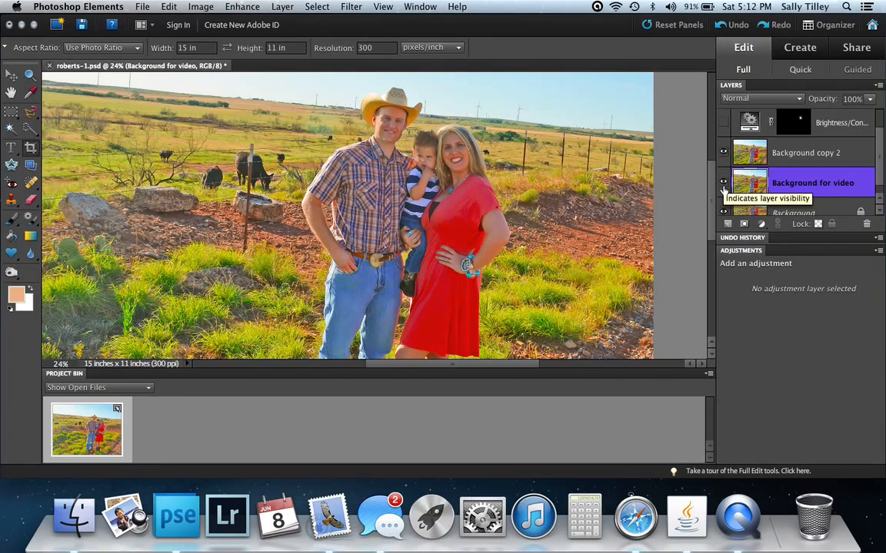
{"action": "scroll", "coordinate": [538, 192], "scroll_direction": "up", "scroll_amount": 3}
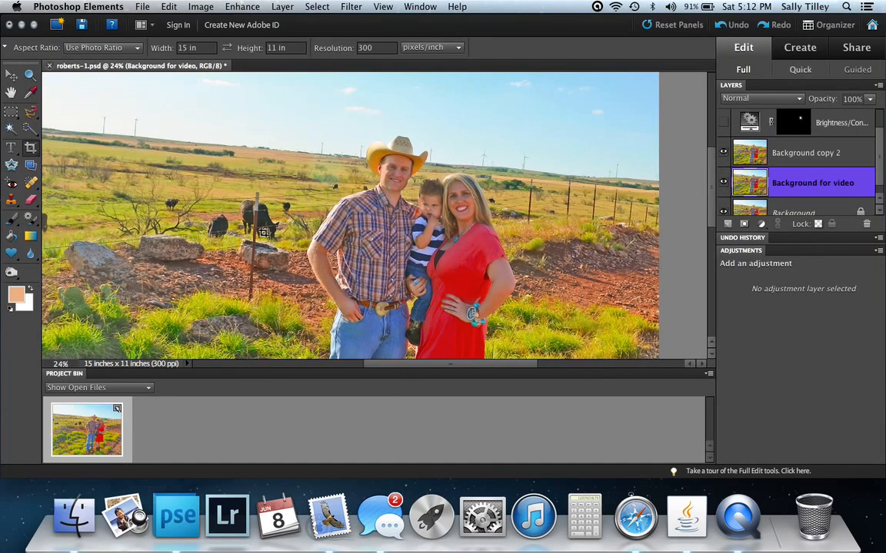